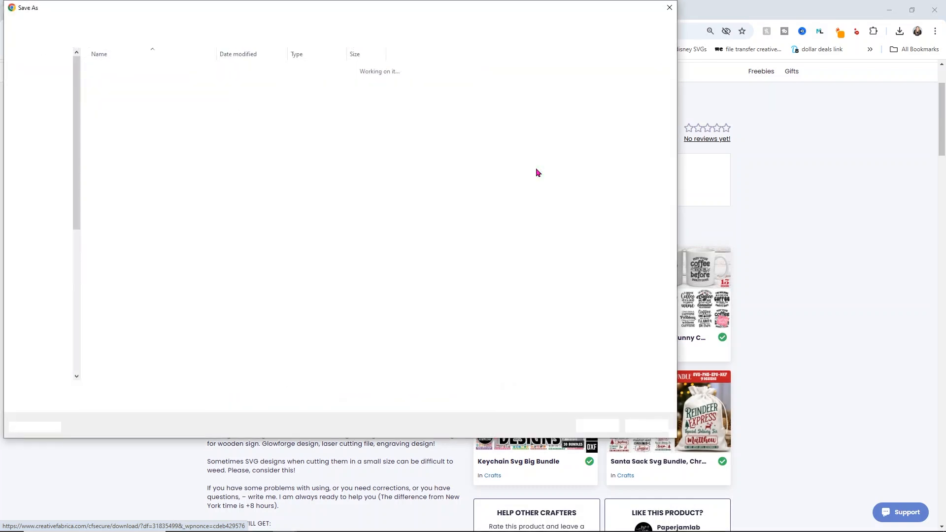
# Save the zipped Cutting-board-SVG-Sunflower-Kitchen-31835499 download in the youtube > glass etching folder on the Desktop
pyautogui.click(150, 23)
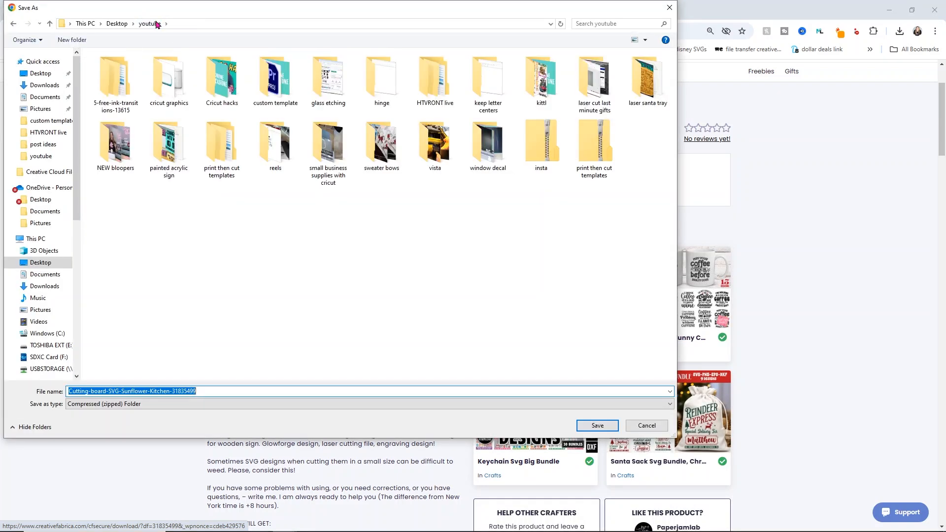
pyautogui.doubleClick(318, 79)
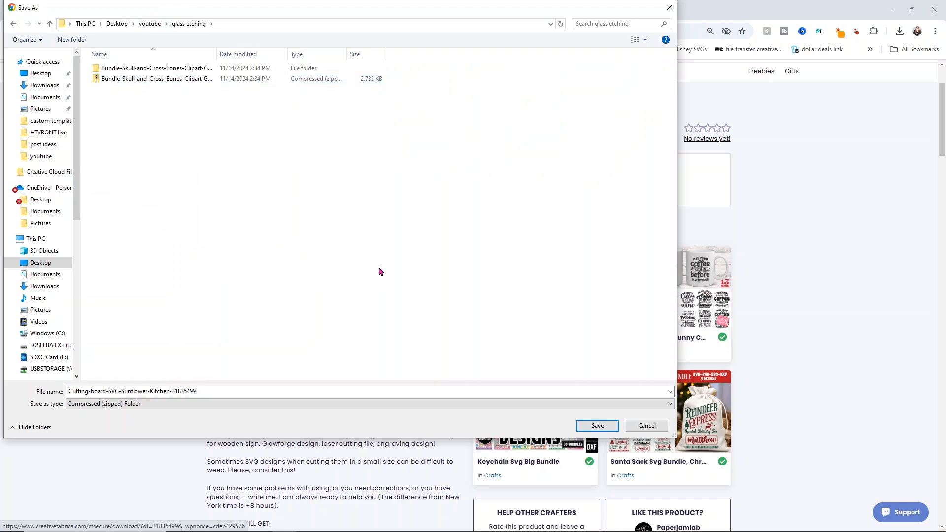
pyautogui.click(598, 425)
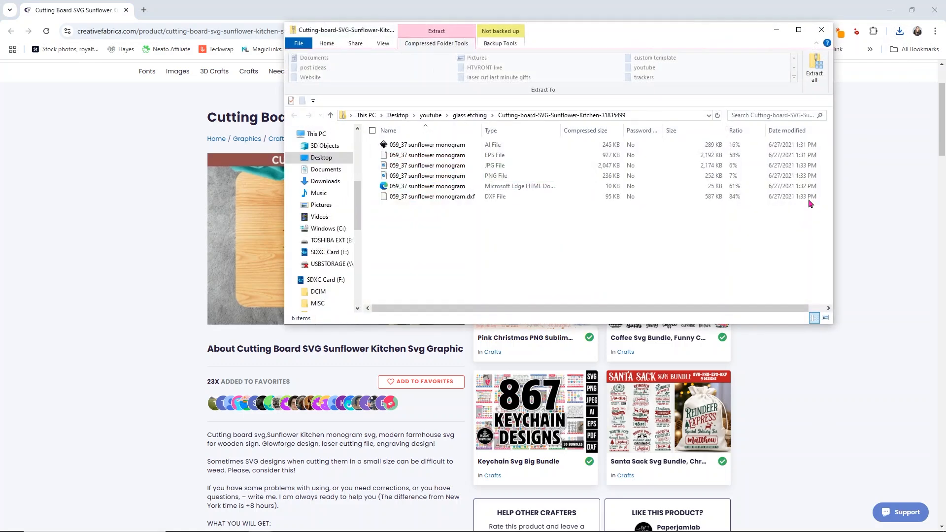
# Extract all files from the Cutting-board-SVG-Sunflower-Kitchen-31835499 zip into its default folder and close the zip window
pyautogui.click(816, 74)
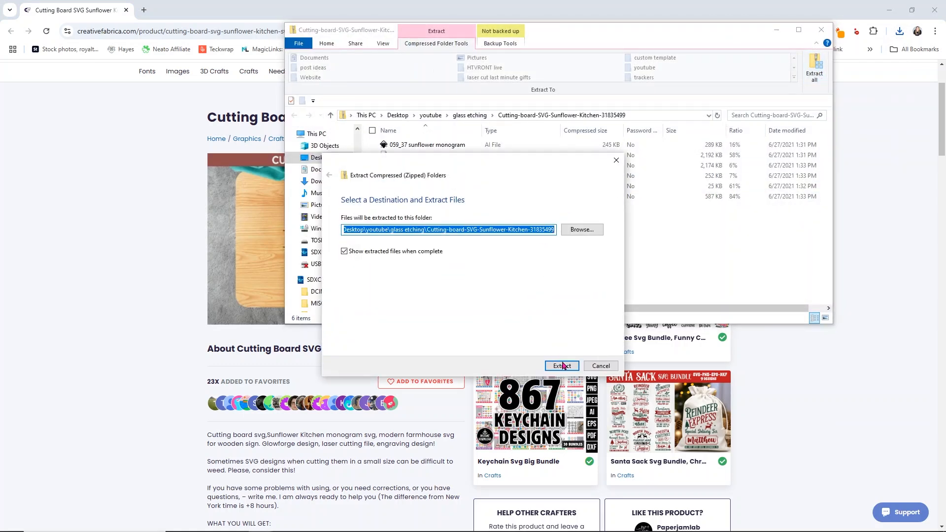
pyautogui.click(565, 366)
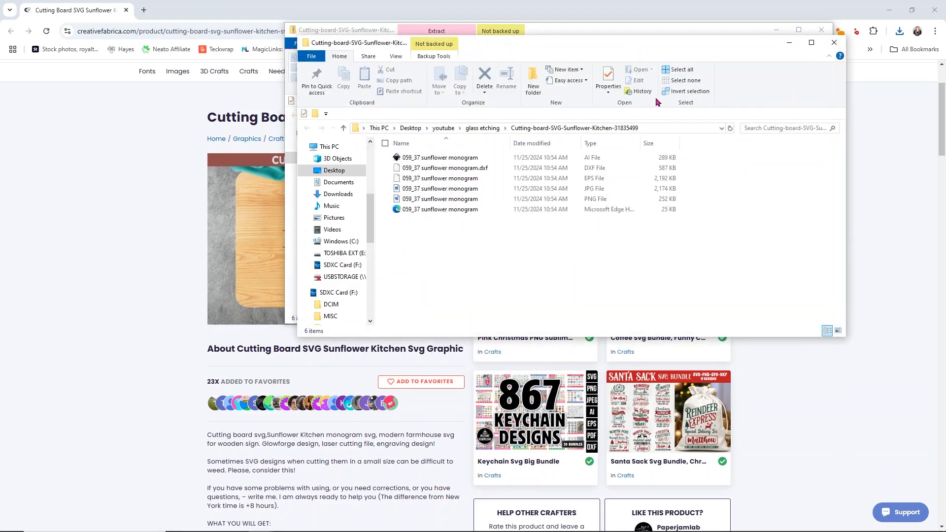
pyautogui.moveTo(706, 45); pyautogui.dragTo(690, 236)
pyautogui.click(821, 30)
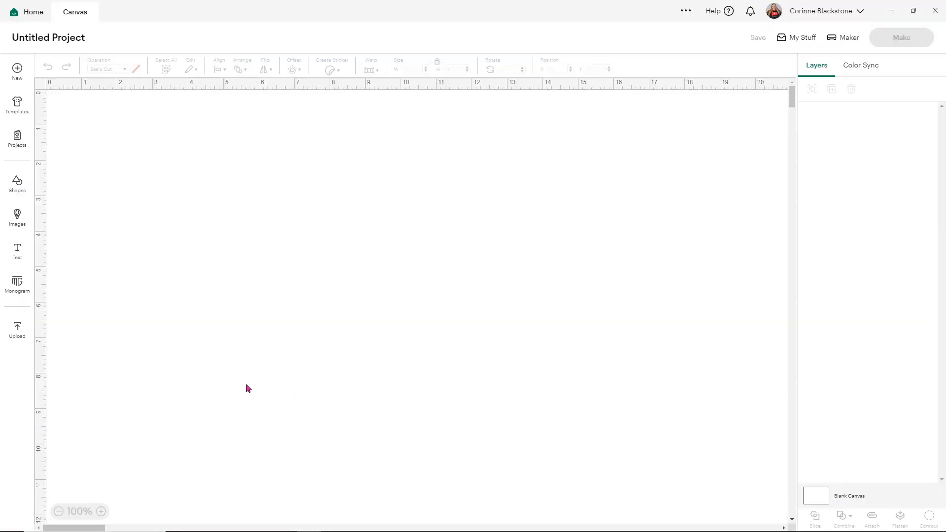
# In Cricut Design Space, upload the extracted 059_37 sunflower monogram SVG and add it to the canvas
pyautogui.click(17, 331)
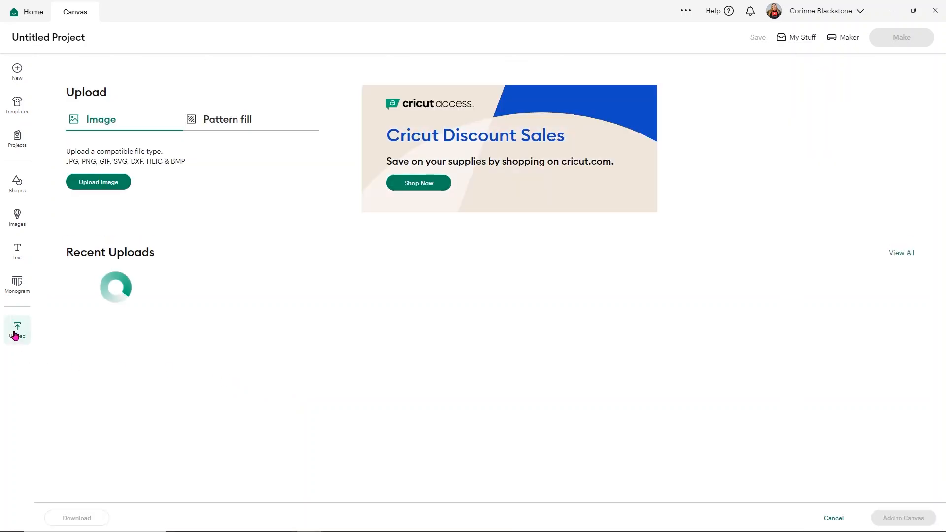
pyautogui.click(82, 180)
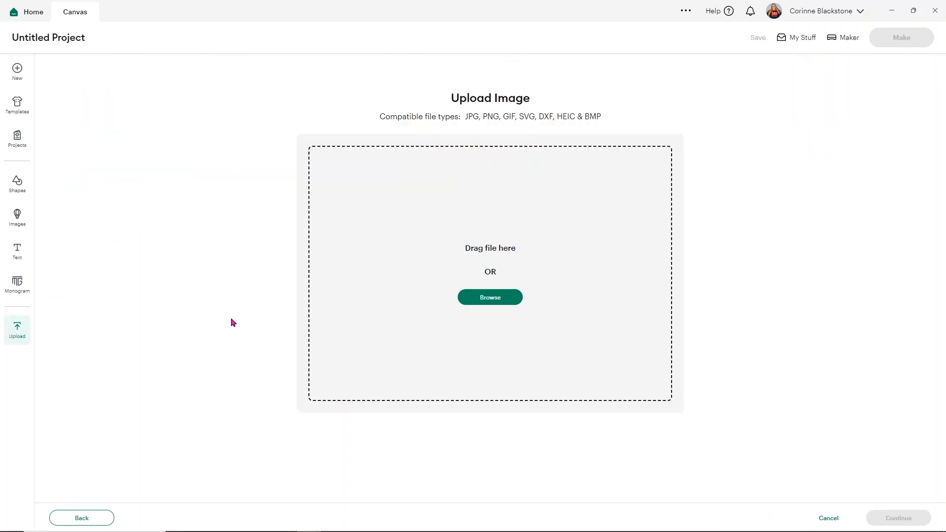
pyautogui.hotkey('alt', 'Tab')
pyautogui.click(436, 400)
pyautogui.moveTo(436, 400); pyautogui.dragTo(479, 210)
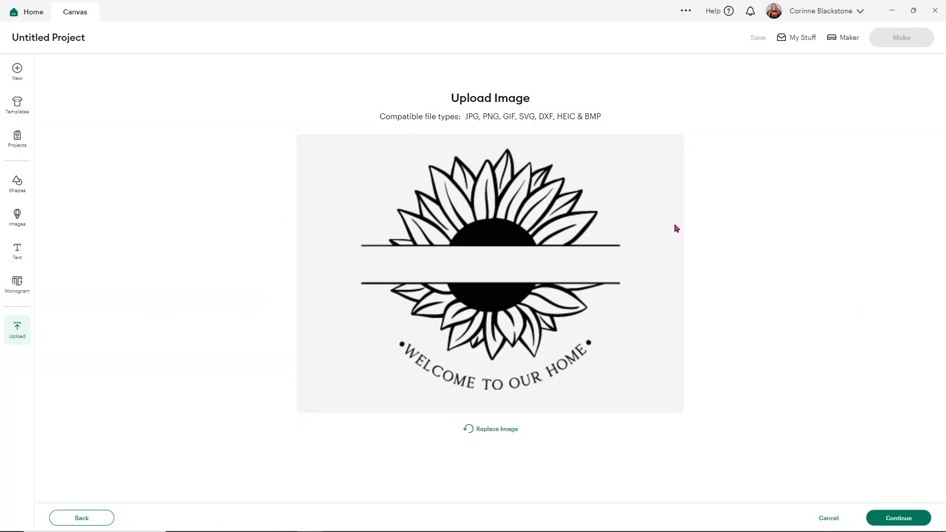
pyautogui.click(899, 518)
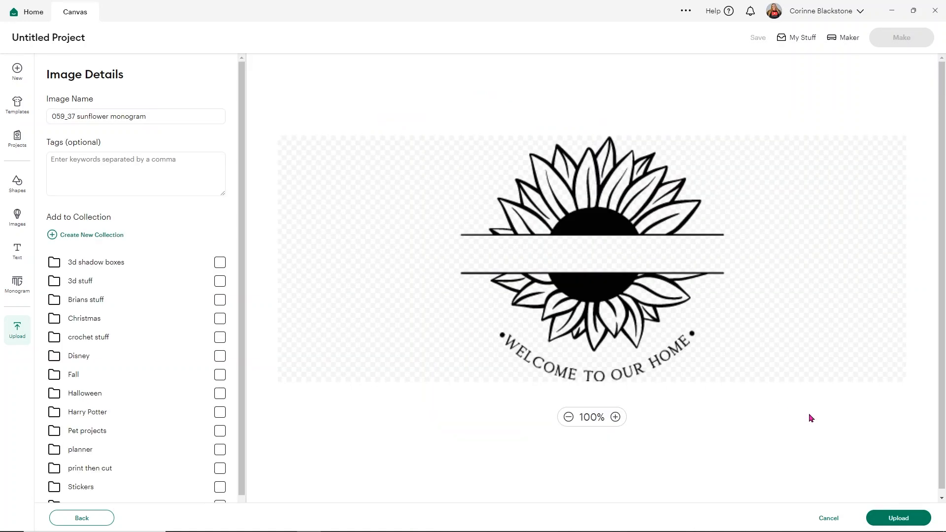
pyautogui.click(897, 518)
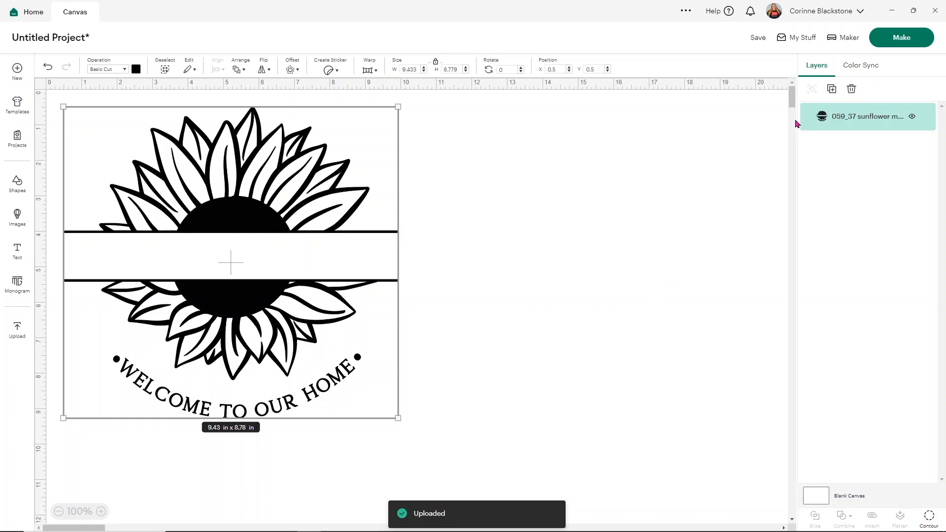
# Move the sunflower design toward the canvas centre and hide the contours of the last dot and the letters O, M and E in HOME
pyautogui.moveTo(277, 351); pyautogui.dragTo(442, 339)
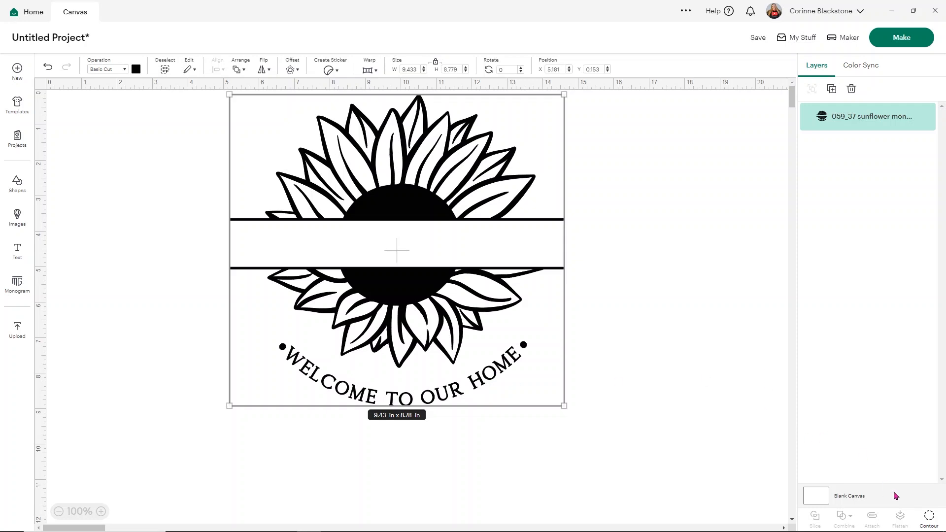
pyautogui.click(929, 516)
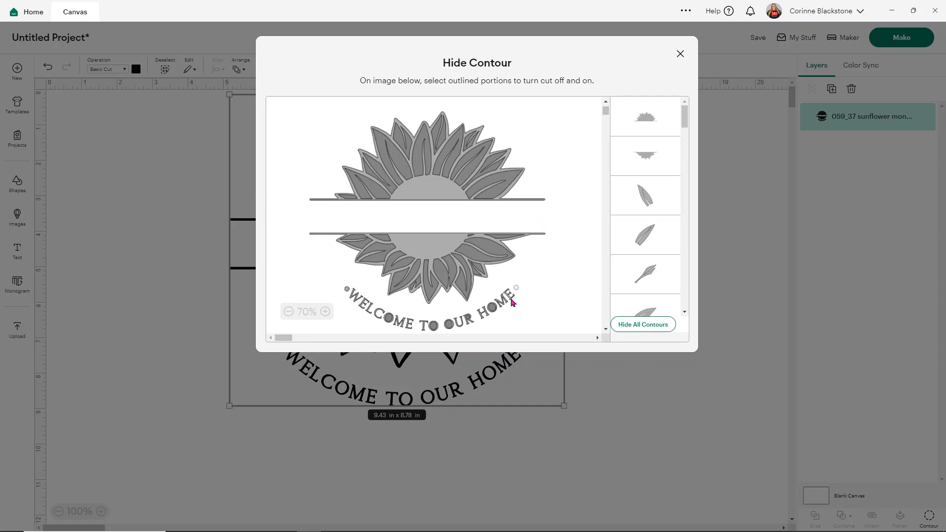
pyautogui.click(511, 302)
pyautogui.click(500, 307)
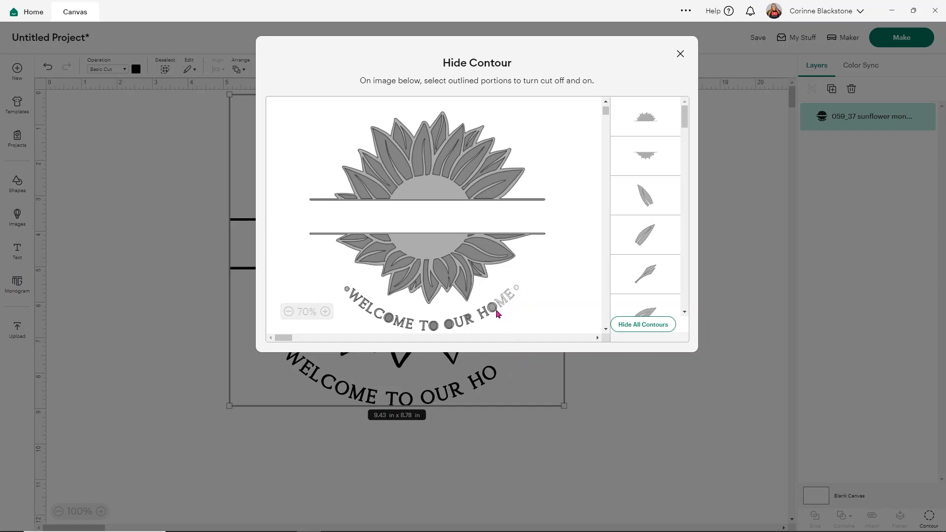
pyautogui.click(495, 310)
pyautogui.click(493, 312)
pyautogui.click(494, 314)
pyautogui.click(502, 310)
pyautogui.click(680, 54)
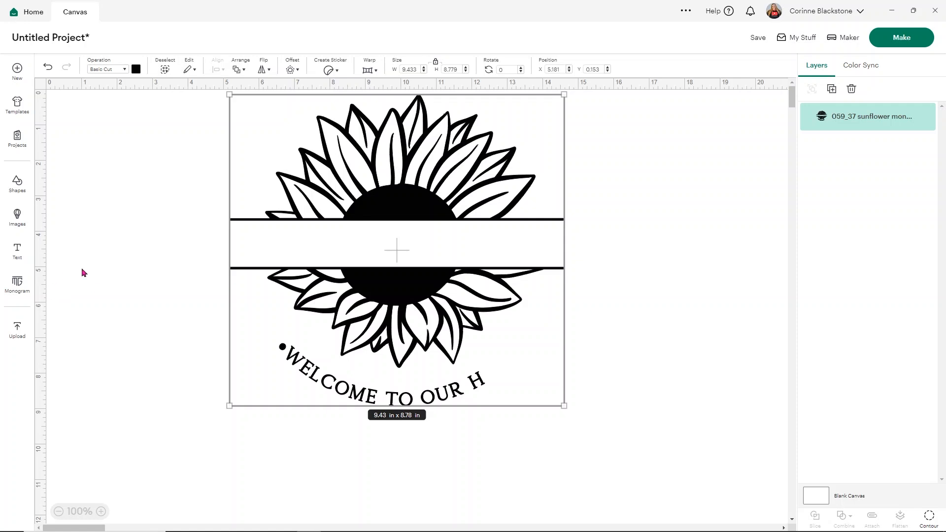
# Add a circle, stretch it to an ellipse about 4.15 x 1.99 in, rotate it about 42° and place it over the word WELCOME
pyautogui.click(18, 184)
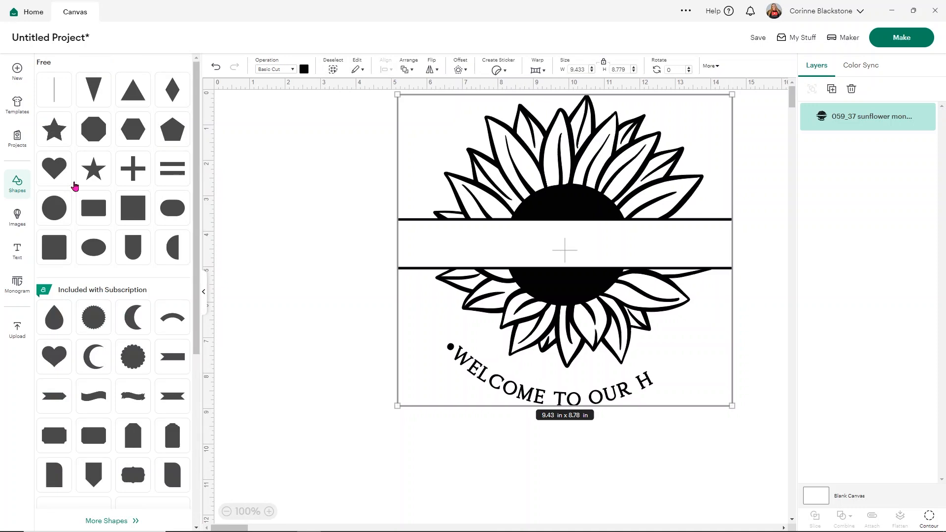
pyautogui.click(54, 216)
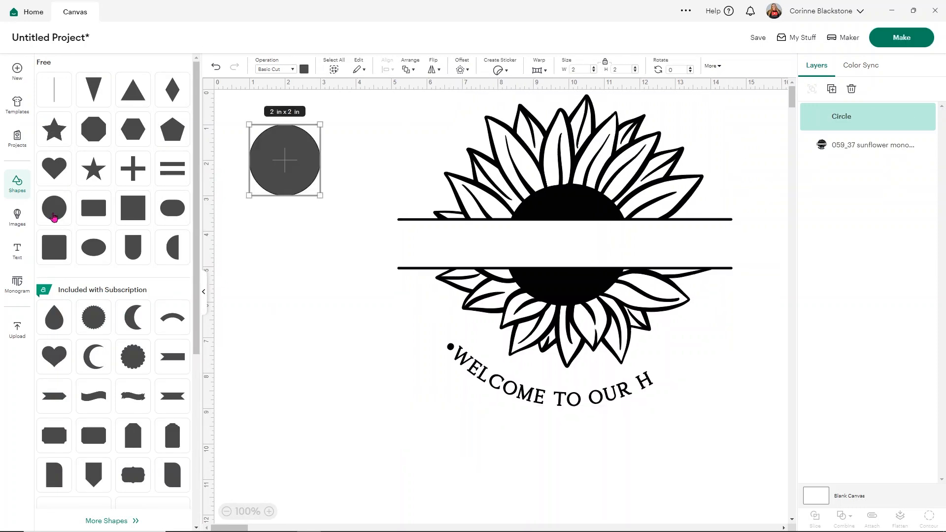
pyautogui.moveTo(297, 157); pyautogui.dragTo(532, 372)
pyautogui.moveTo(462, 373); pyautogui.dragTo(473, 395)
pyautogui.moveTo(546, 432); pyautogui.dragTo(505, 463)
pyautogui.moveTo(503, 418); pyautogui.dragTo(552, 394)
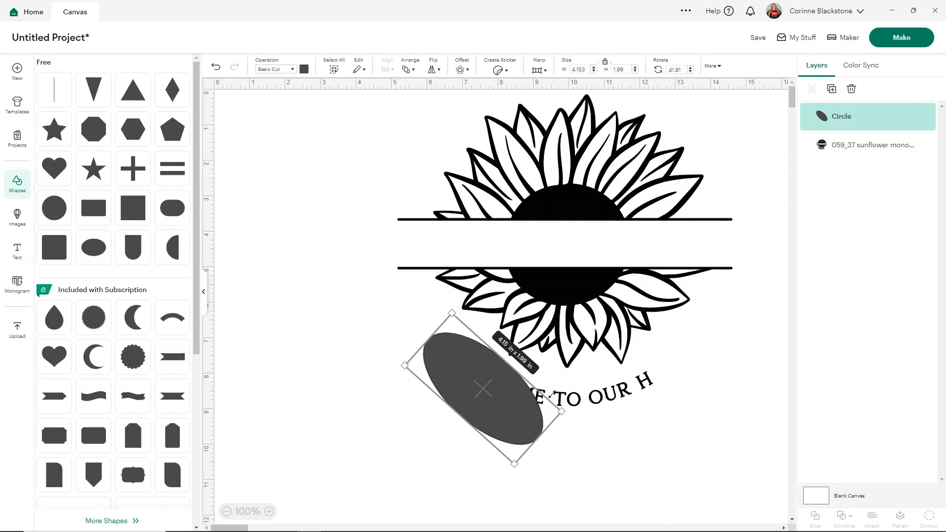
# Slice the sunflower design with the ellipse and delete the ellipse and the cut-out lettering pieces
pyautogui.click(580, 436)
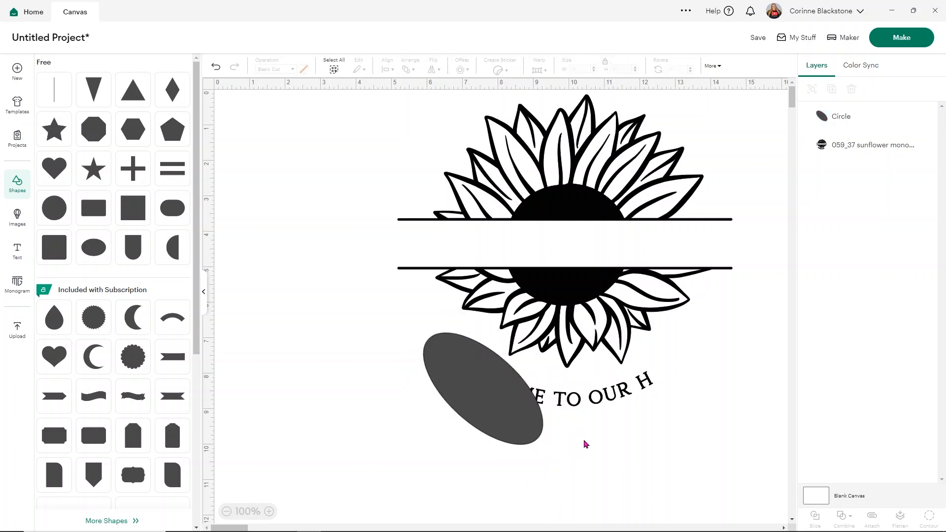
pyautogui.moveTo(645, 422); pyautogui.dragTo(430, 282)
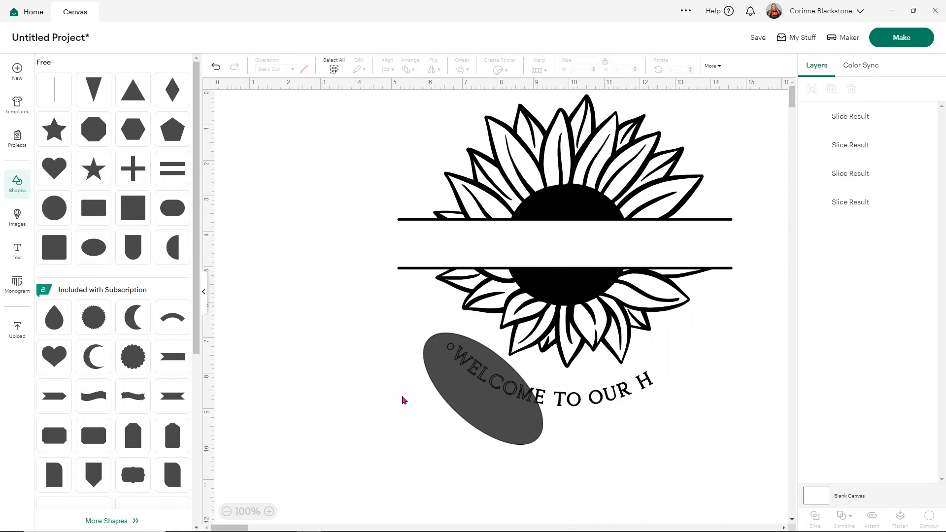
pyautogui.click(457, 387)
pyautogui.press('Delete')
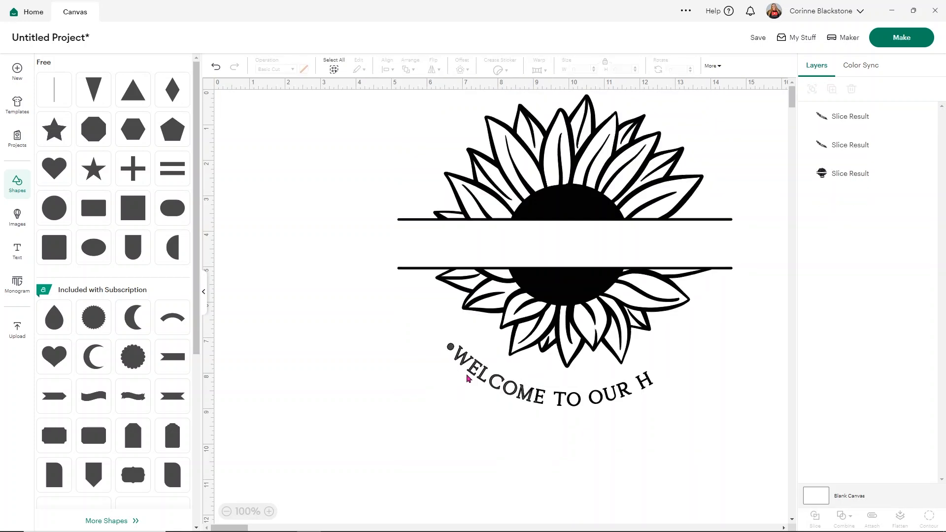
pyautogui.click(472, 376)
pyautogui.press('Delete')
pyautogui.click(471, 376)
pyautogui.press('Delete')
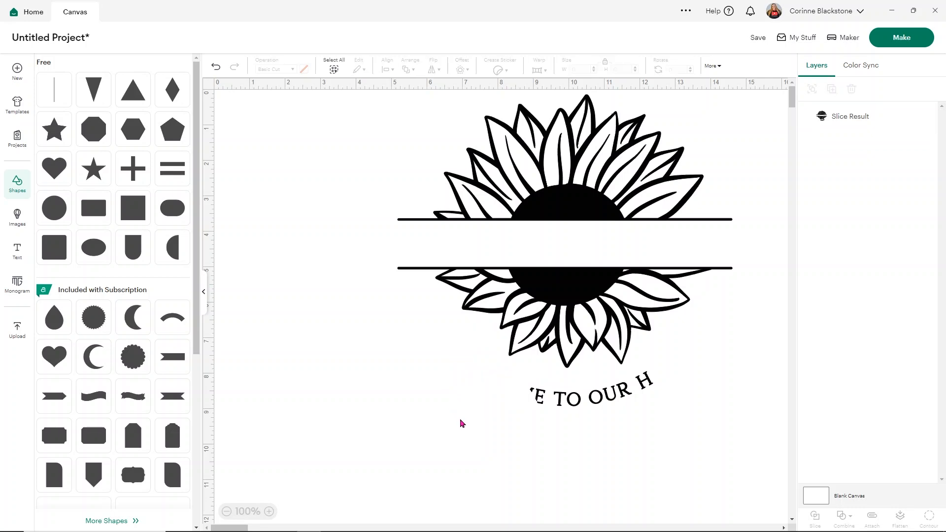
# Add a rectangle of about 4.57 x 1.71 in covering the remaining lettering below the petals
pyautogui.click(102, 208)
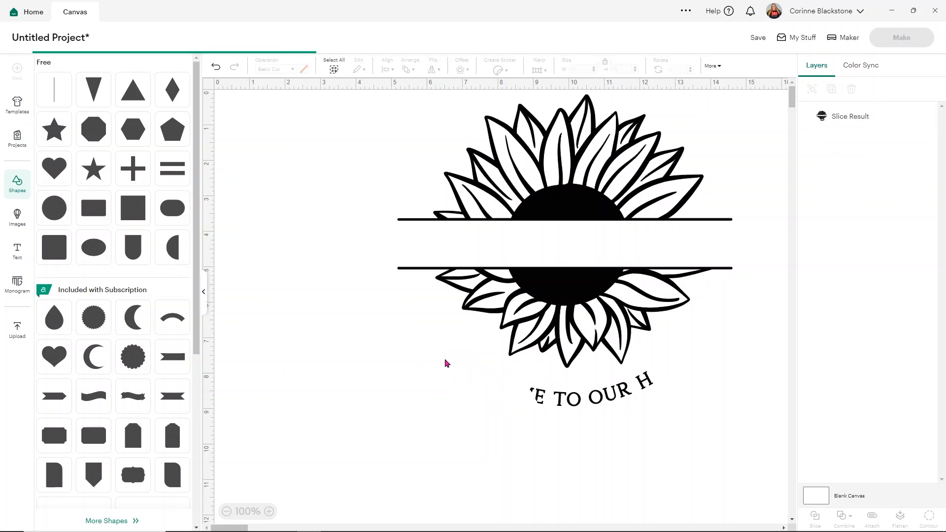
pyautogui.moveTo(326, 200); pyautogui.dragTo(656, 365)
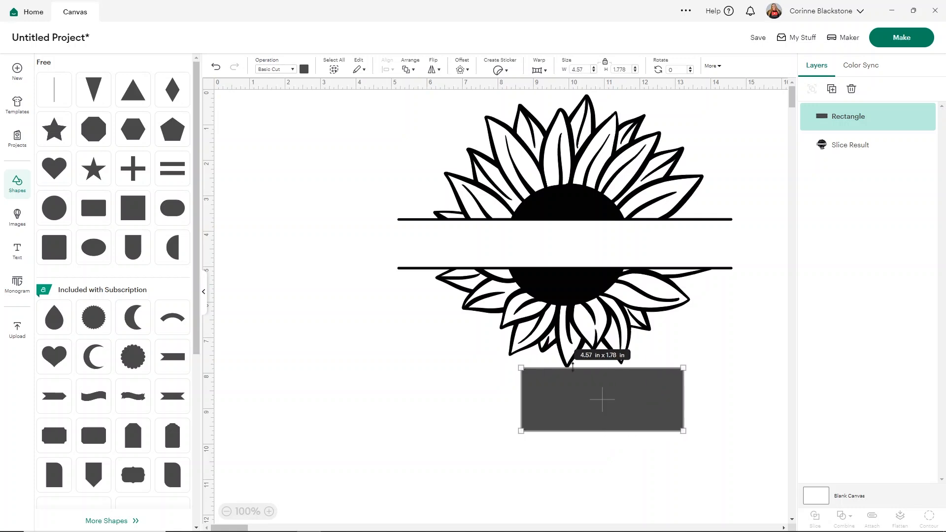
pyautogui.moveTo(577, 366); pyautogui.dragTo(596, 370)
pyautogui.click(400, 274)
pyautogui.click(328, 320)
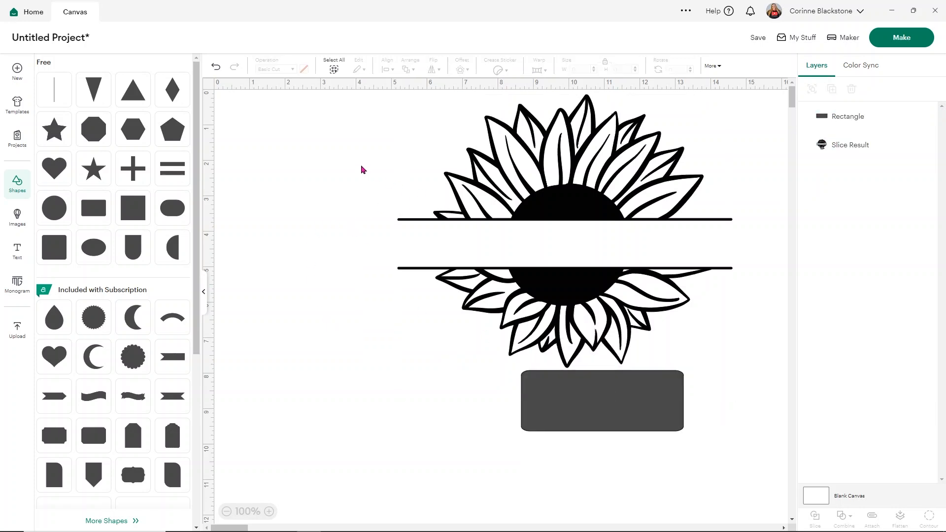
# Slice the sunflower design with the rectangle and delete the rectangle and the remaining cut-out lettering
pyautogui.click(204, 291)
pyautogui.click(394, 193)
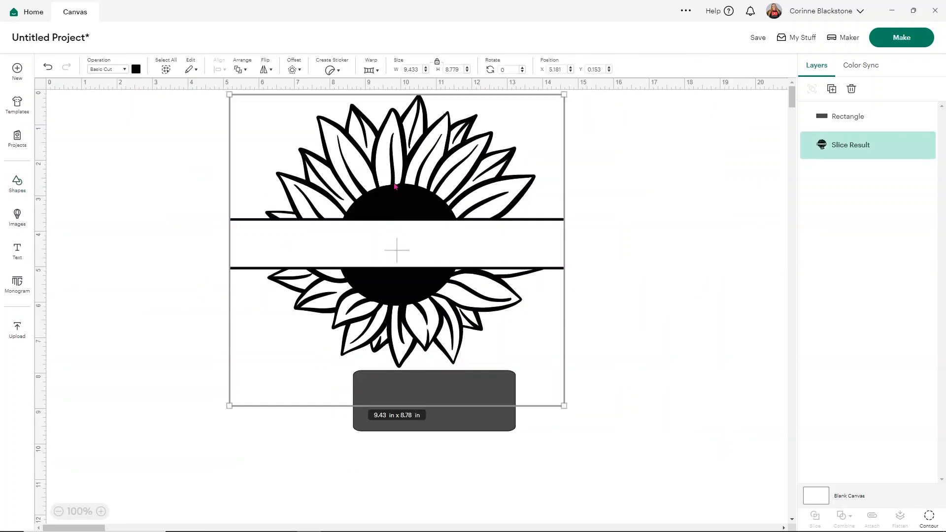
pyautogui.keyDown('shift'); pyautogui.click(445, 427); pyautogui.keyUp('shift')
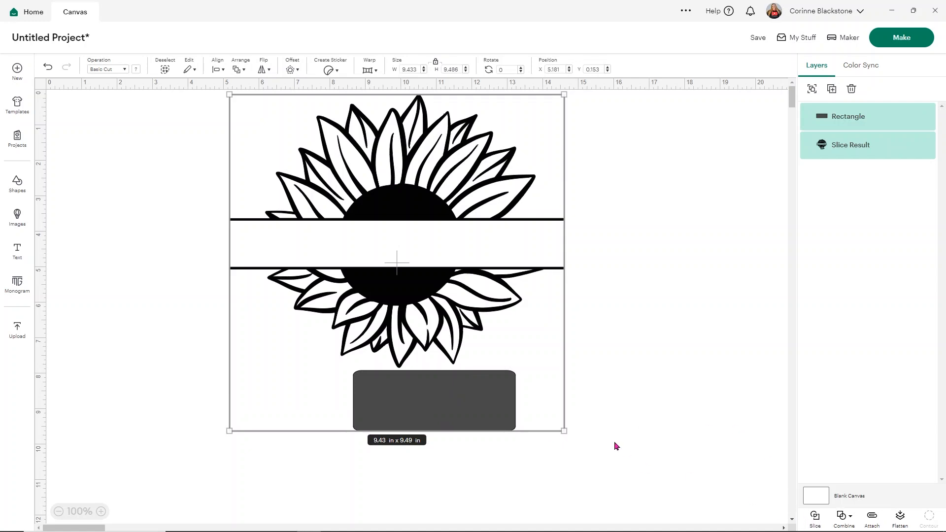
pyautogui.click(423, 410)
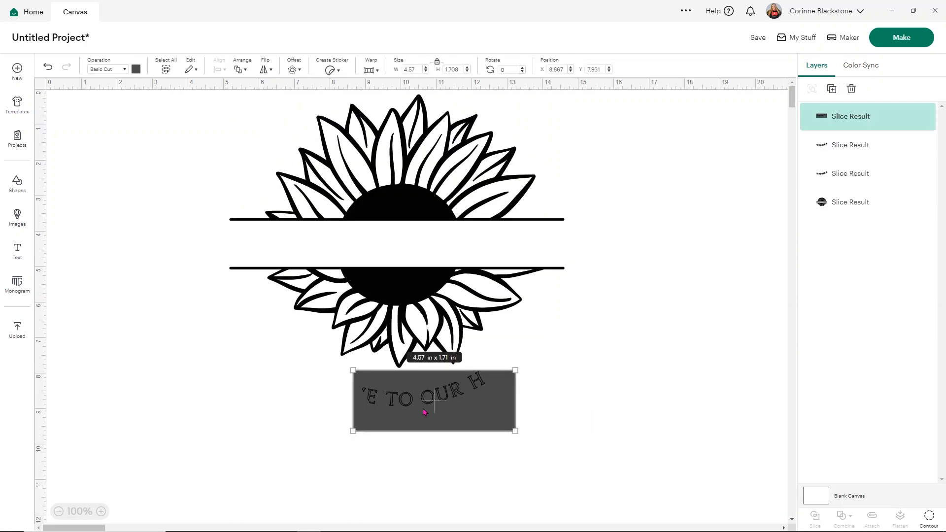
pyautogui.press('Delete')
pyautogui.press('Delete')
pyautogui.press('Delete')
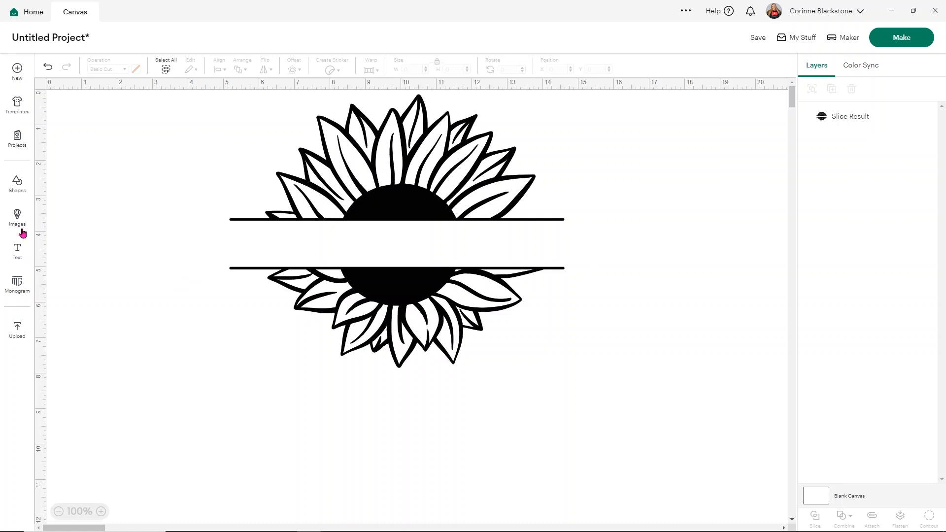
# Add the family surname as text, shift the sunflower design slightly down and place the text between its two horizontal lines
pyautogui.click(18, 250)
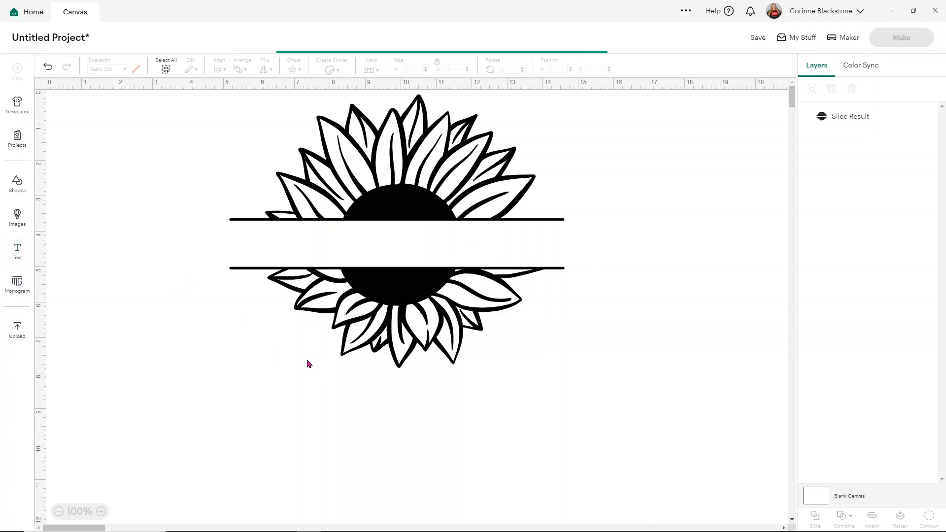
pyautogui.write('Blackstone')
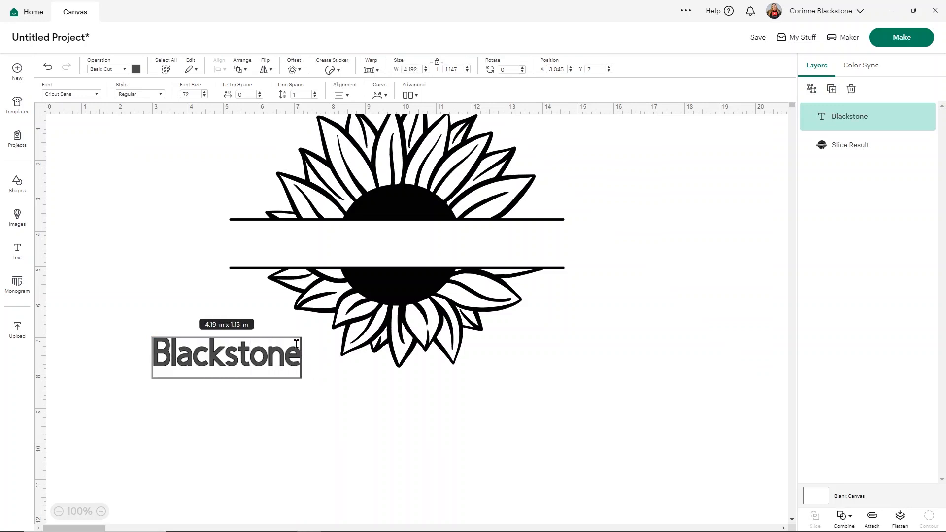
pyautogui.moveTo(357, 235); pyautogui.dragTo(366, 268)
pyautogui.moveTo(198, 365); pyautogui.dragTo(388, 281)
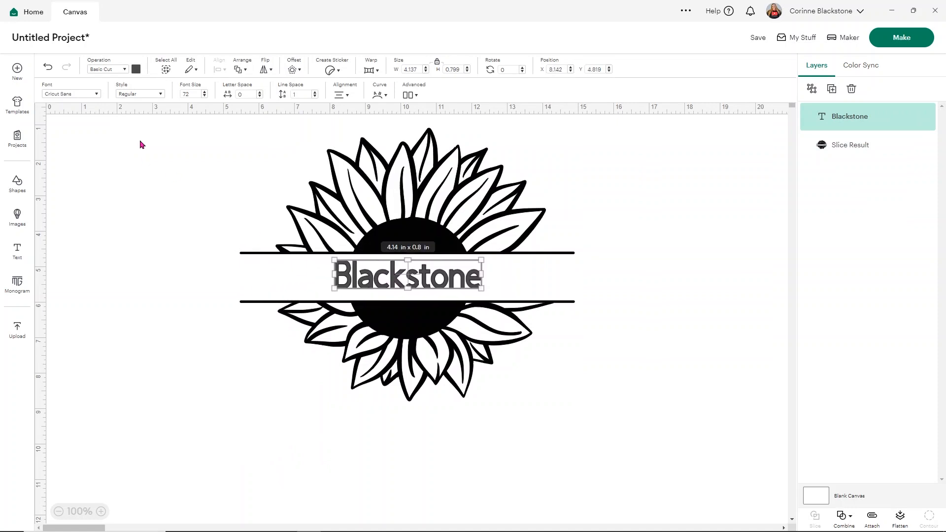
# Set the surname text to the Rainbow system font
pyautogui.click(97, 94)
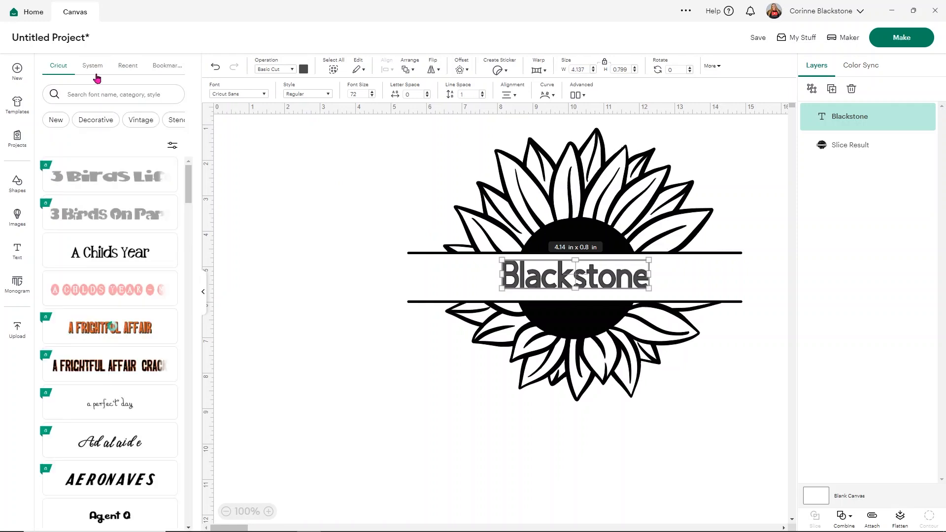
pyautogui.click(93, 69)
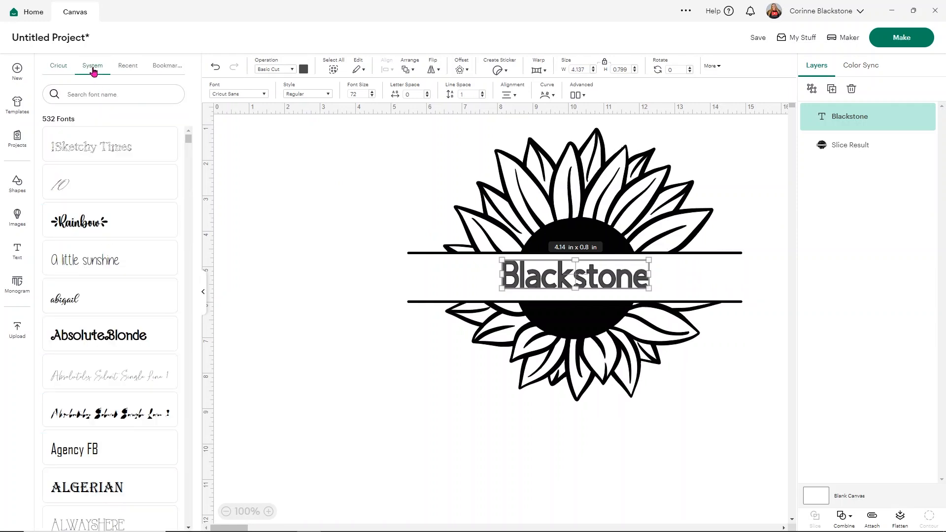
pyautogui.click(87, 215)
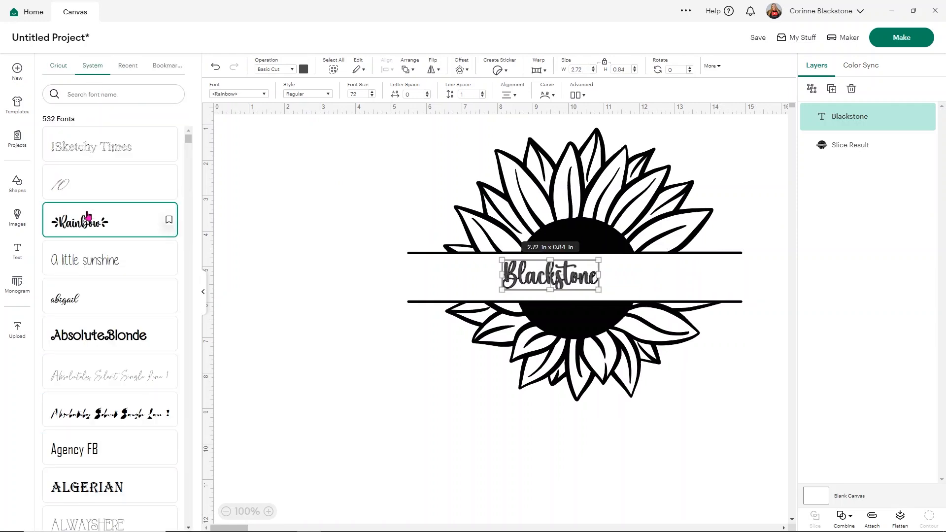
# Set the surname text to the abigail font, and switch to wordmark.it to preview the surname in the computer's installed fonts
pyautogui.click(87, 299)
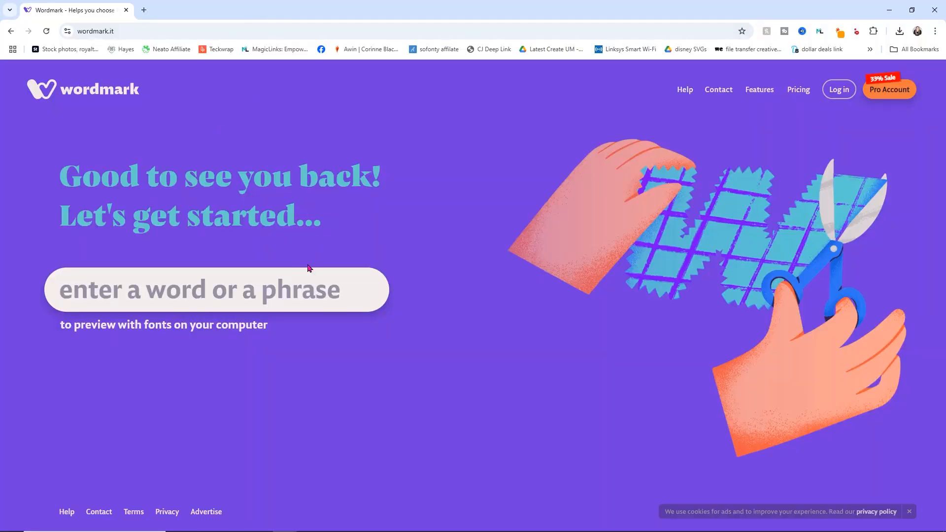
pyautogui.write('Blackstone')
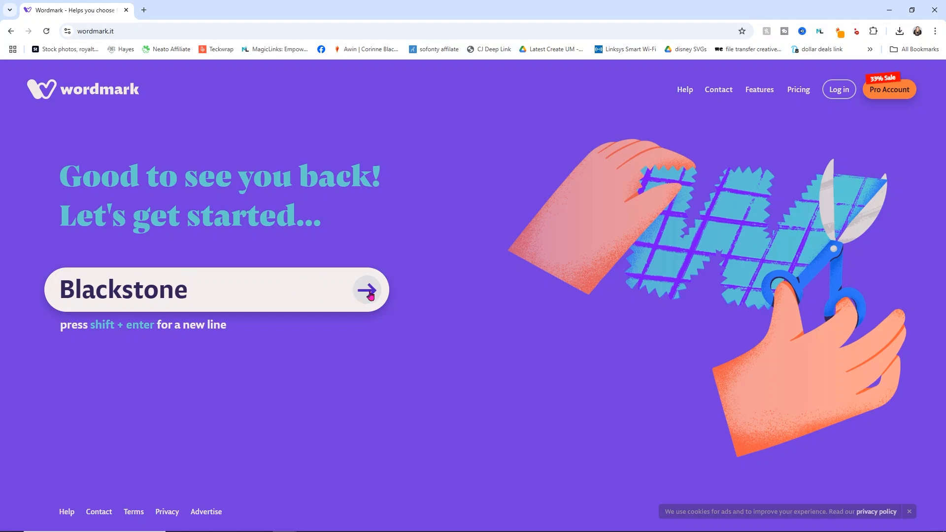
pyautogui.click(367, 290)
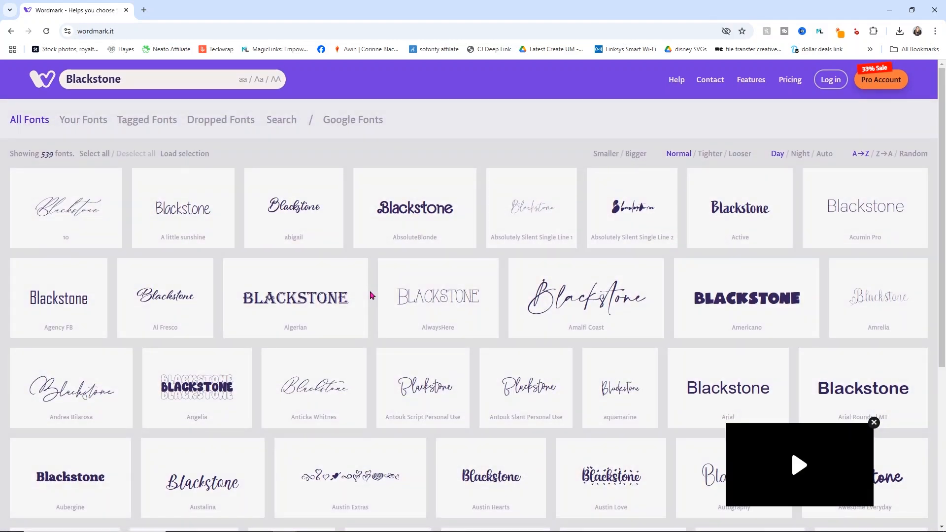
# Select Aubergine, Black Sample, Fries and Shakes, Lovely Mood Display, Lovely Mood Script, Marvin Round, Simplicity and Timberly Script, and filter to the selected fonts
pyautogui.moveTo(274, 189)
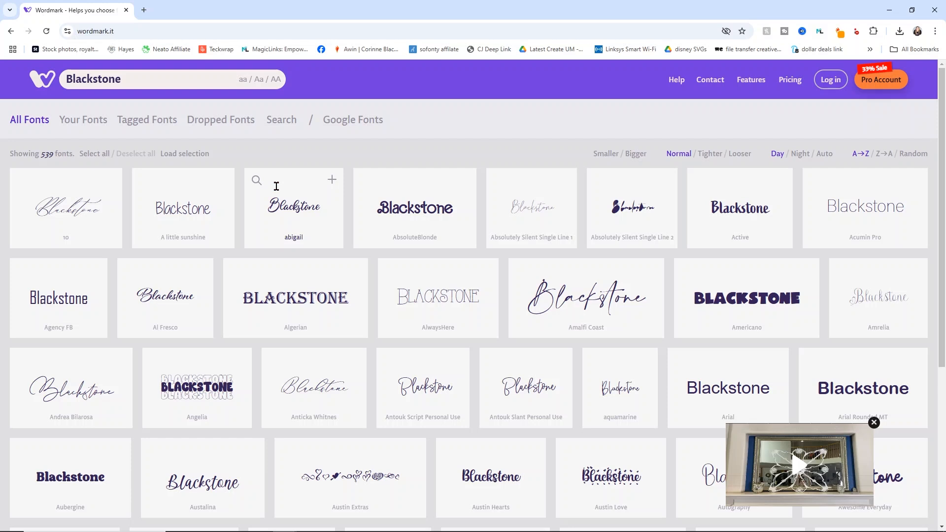
pyautogui.moveTo(362, 301)
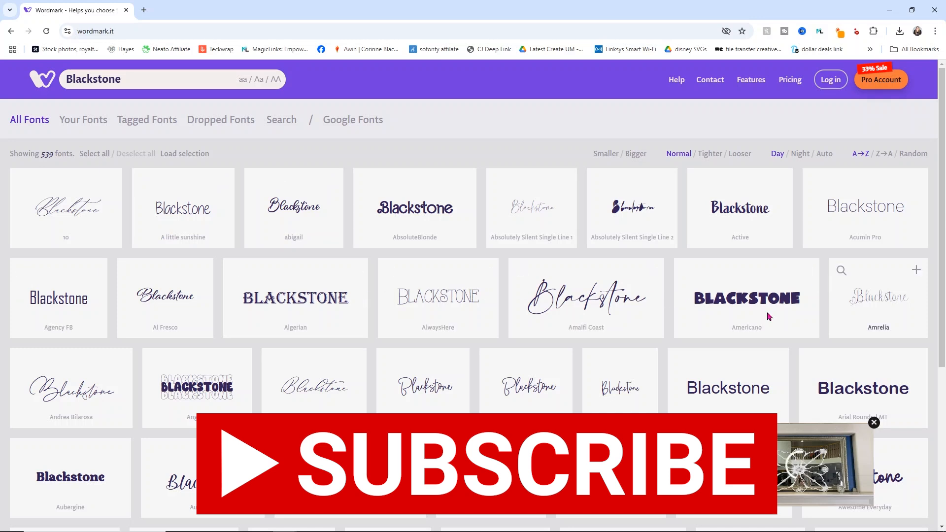
pyautogui.scroll(-3, 76, 373)
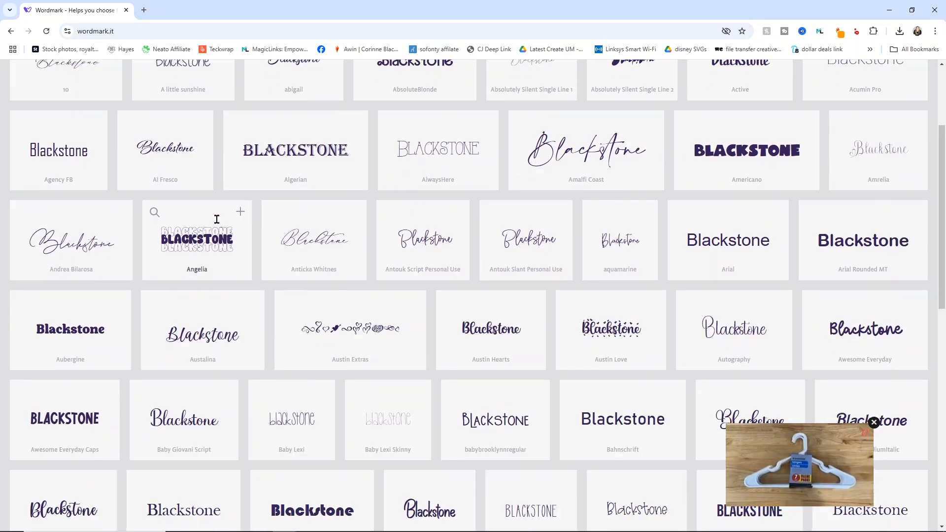
pyautogui.moveTo(817, 240)
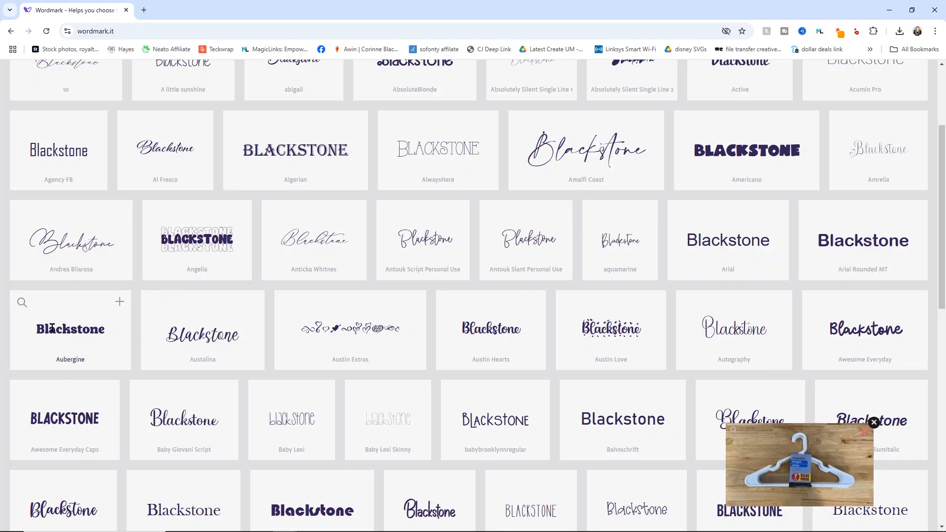
pyautogui.click(120, 317)
pyautogui.scroll(-3, 374, 221)
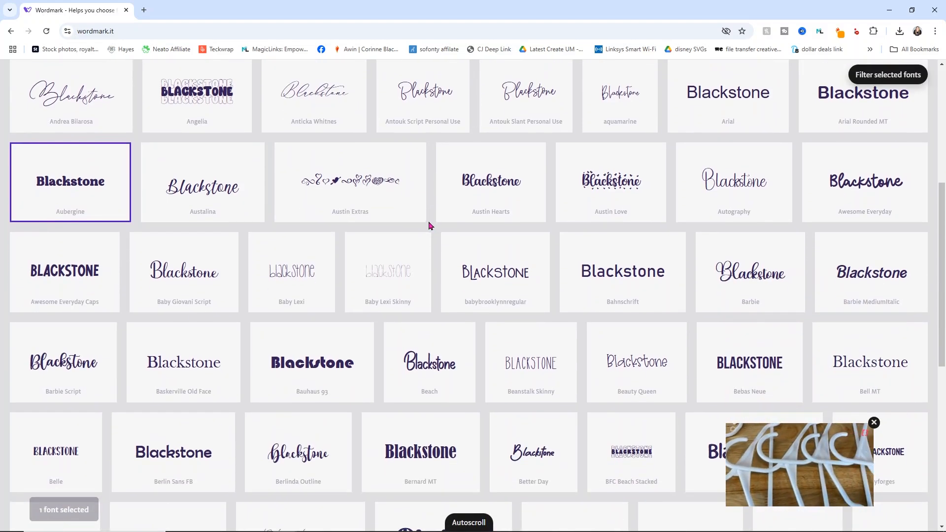
pyautogui.scroll(-2, 433, 216)
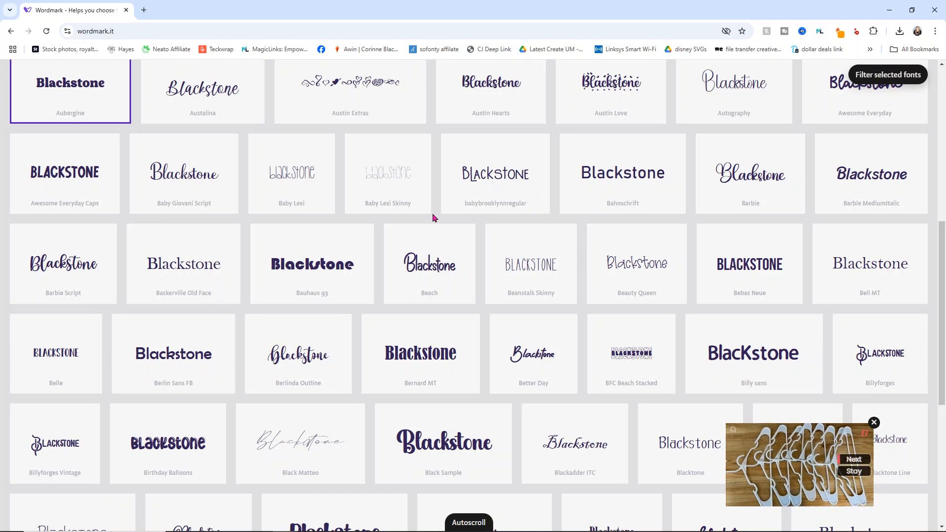
pyautogui.scroll(-2, 555, 231)
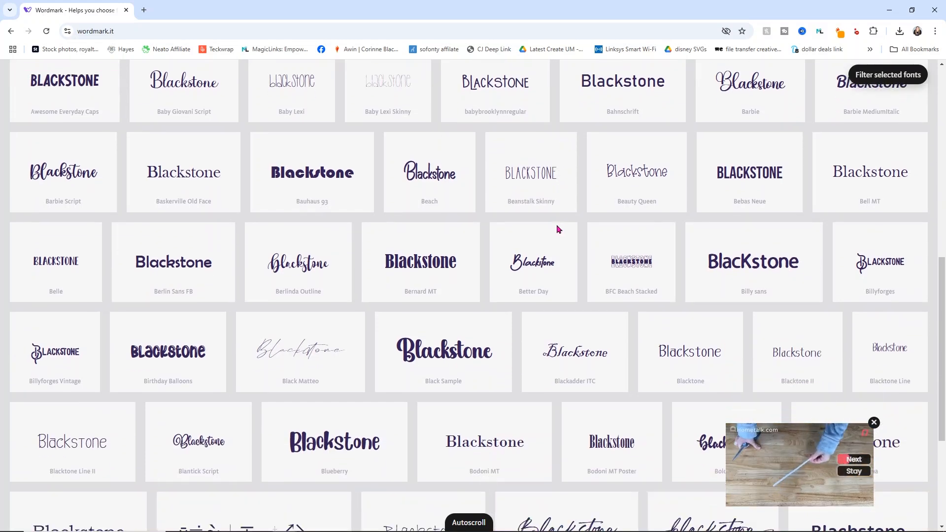
pyautogui.scroll(-1, 557, 229)
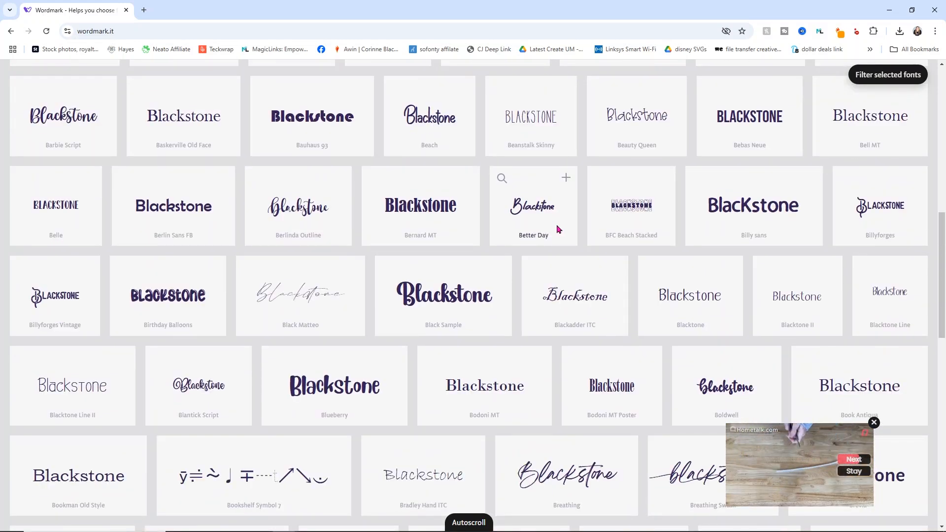
pyautogui.click(468, 285)
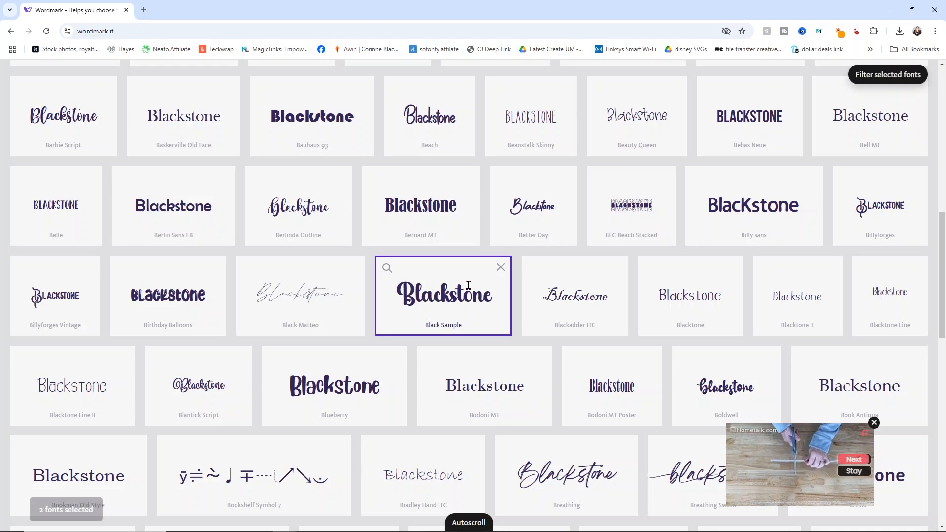
pyautogui.press('End')
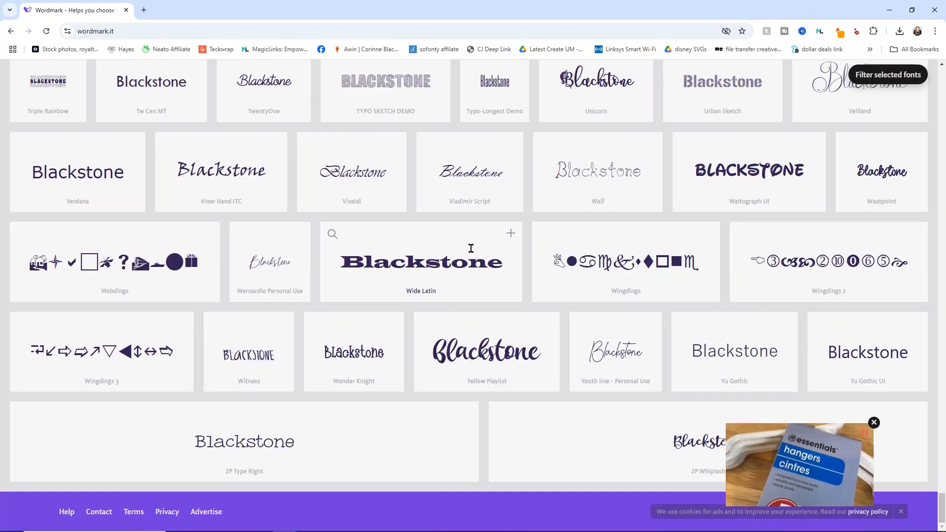
pyautogui.click(884, 81)
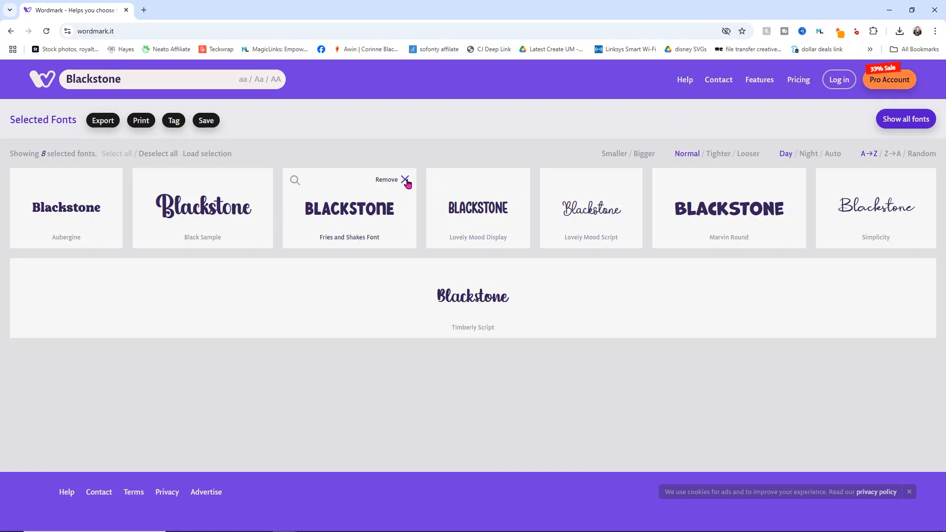
# Remove Fries and Shakes Font, Aubergine, Black Sample and Simplicity from the selected fonts
pyautogui.click(405, 180)
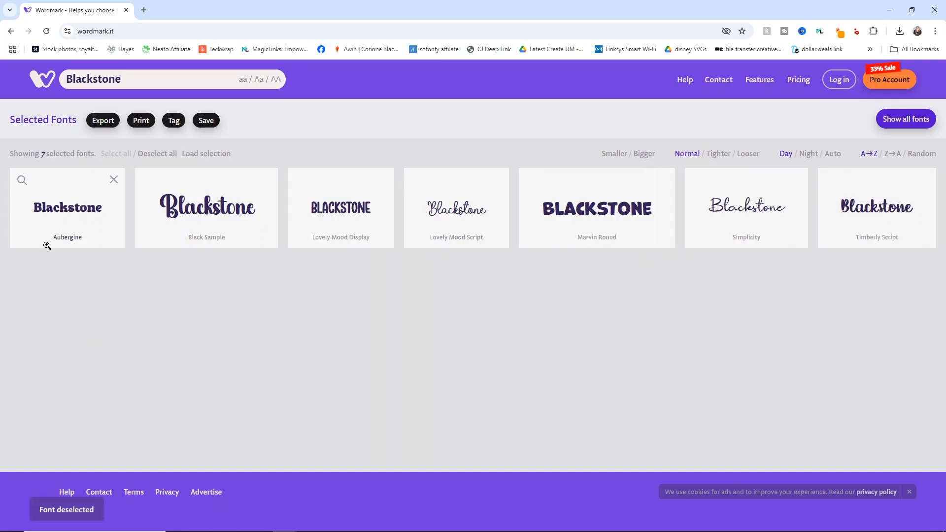
pyautogui.click(114, 179)
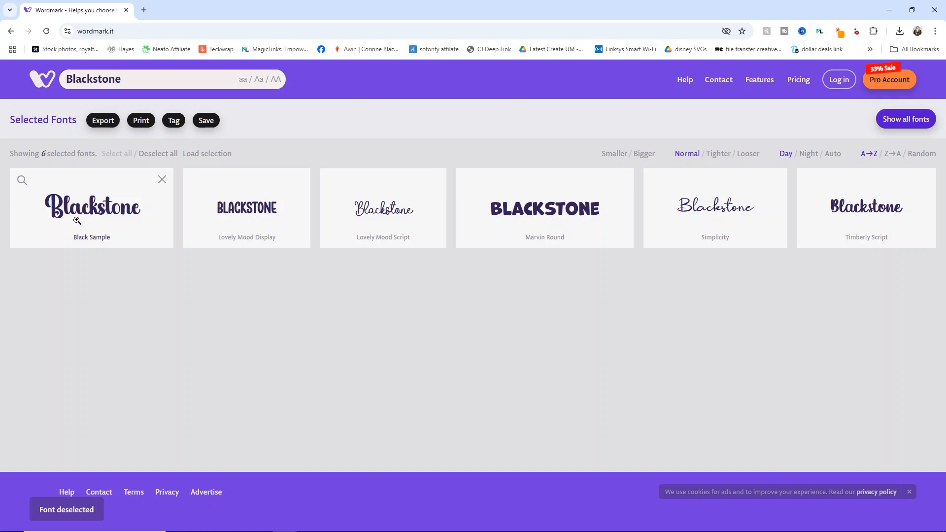
pyautogui.click(160, 180)
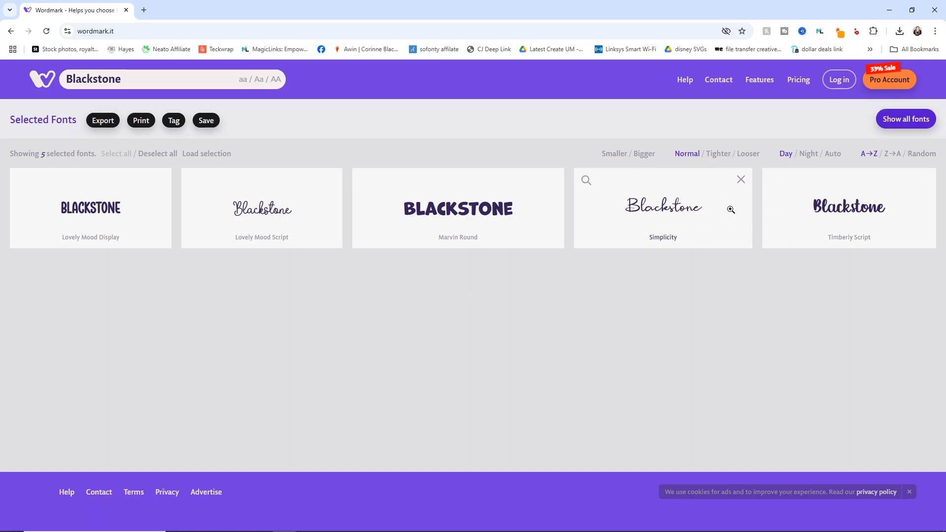
pyautogui.click(741, 180)
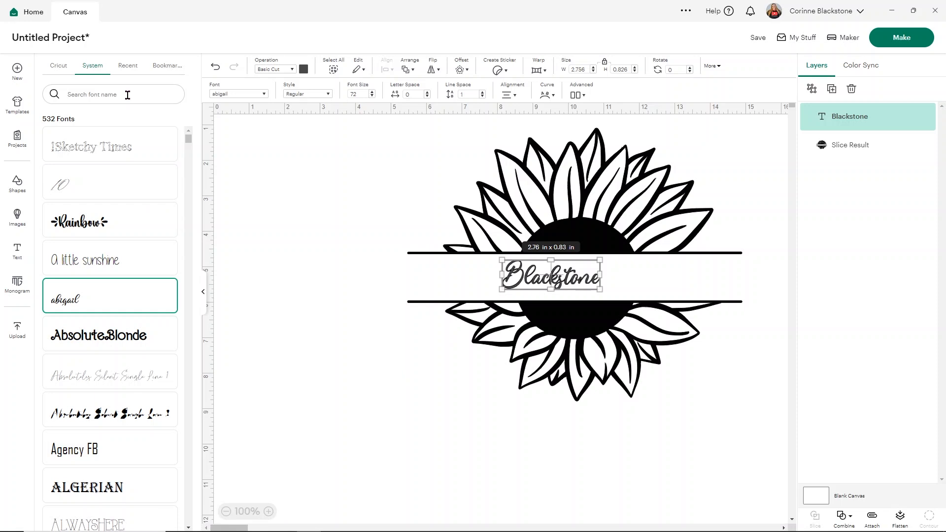
# Back in Cricut Design Space, set the surname text to Lovely Mood Display and make a duplicate in Lovely Mood Script
pyautogui.click(127, 95)
pyautogui.write('lovely')
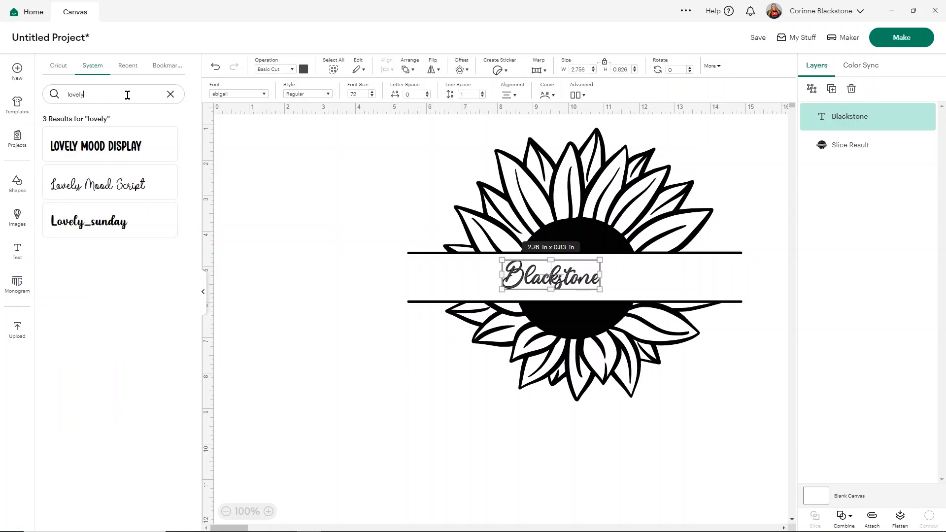
pyautogui.click(112, 154)
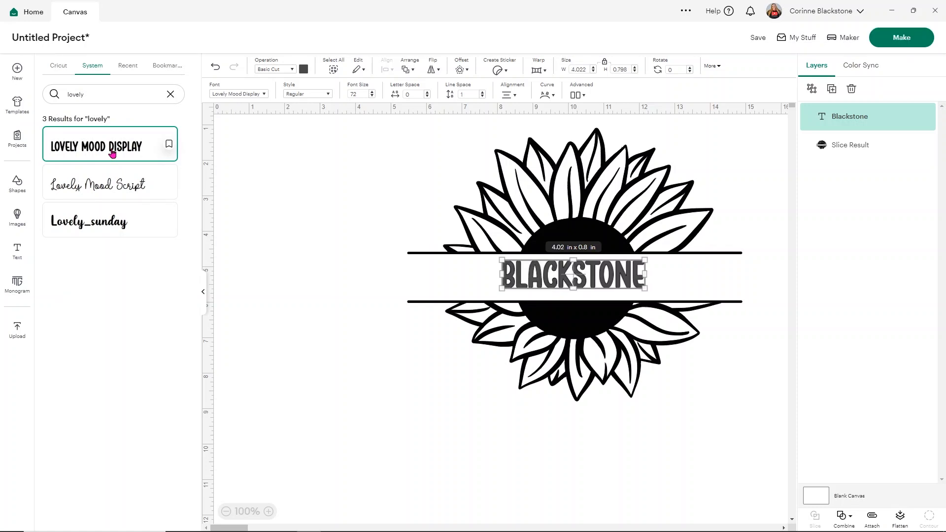
pyautogui.click(832, 89)
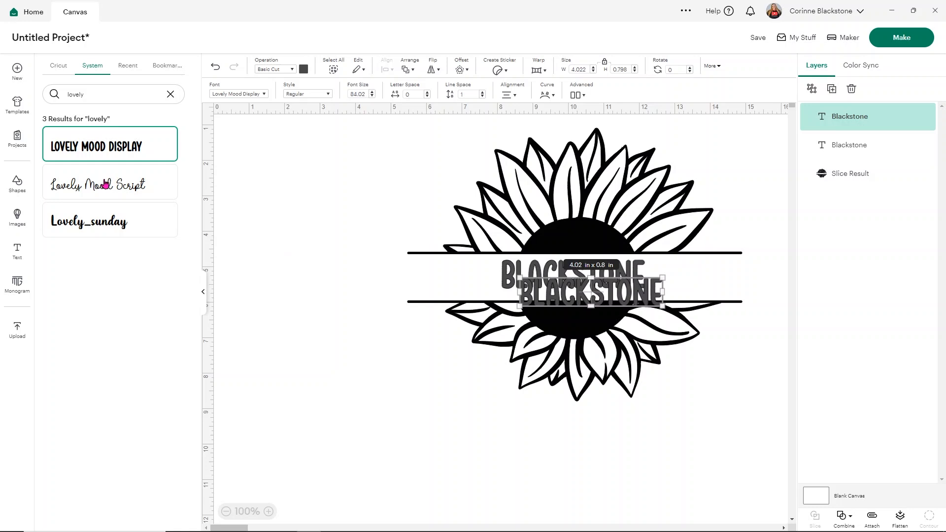
pyautogui.click(87, 186)
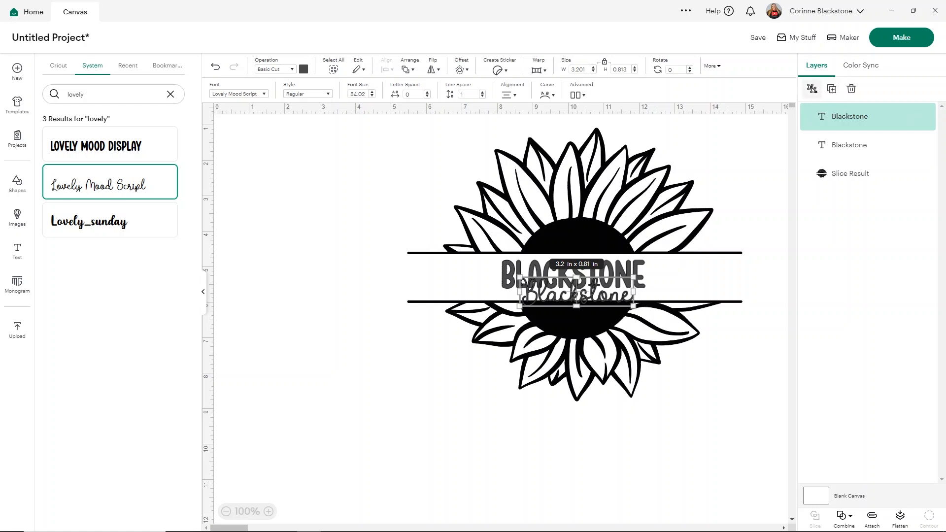
# Duplicate the Lovely Mood Script surname and set the new copy to the Timberly Script font
pyautogui.click(831, 89)
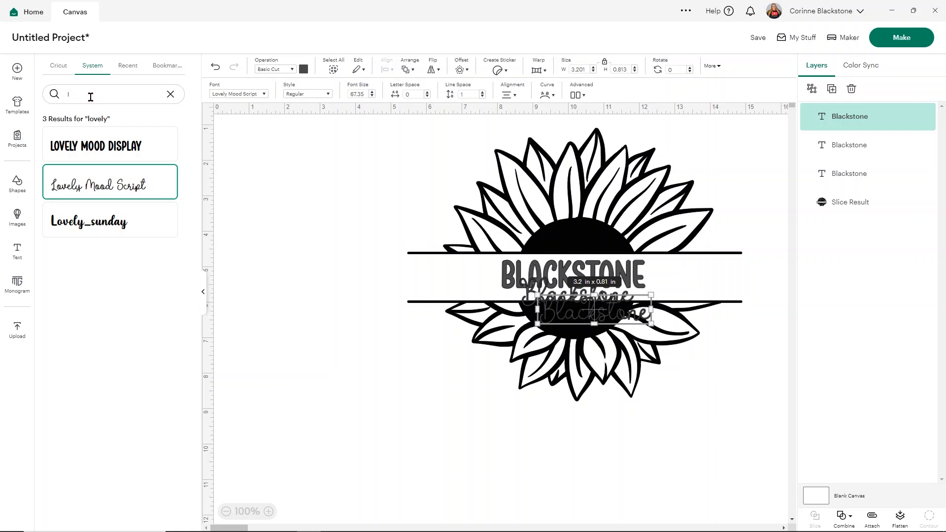
pyautogui.press('BackSpace')
pyautogui.write('timbe')
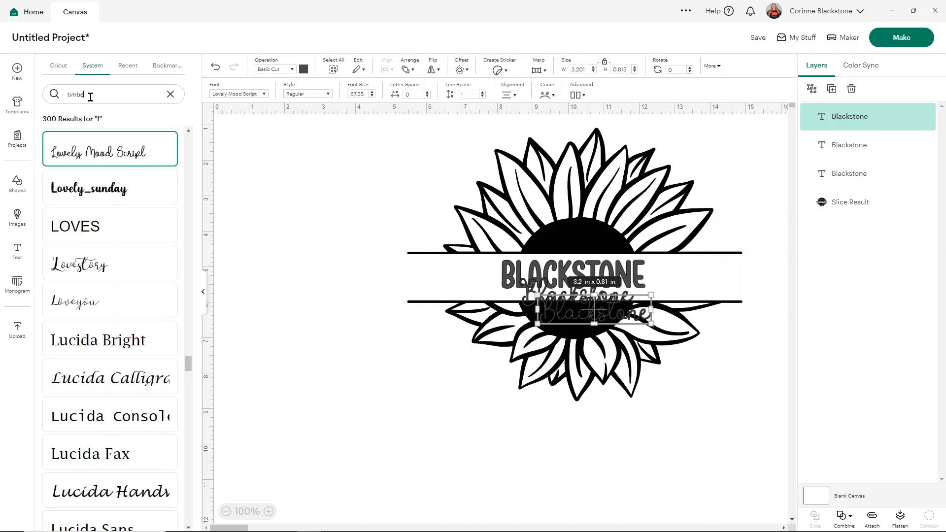
pyautogui.write('rly')
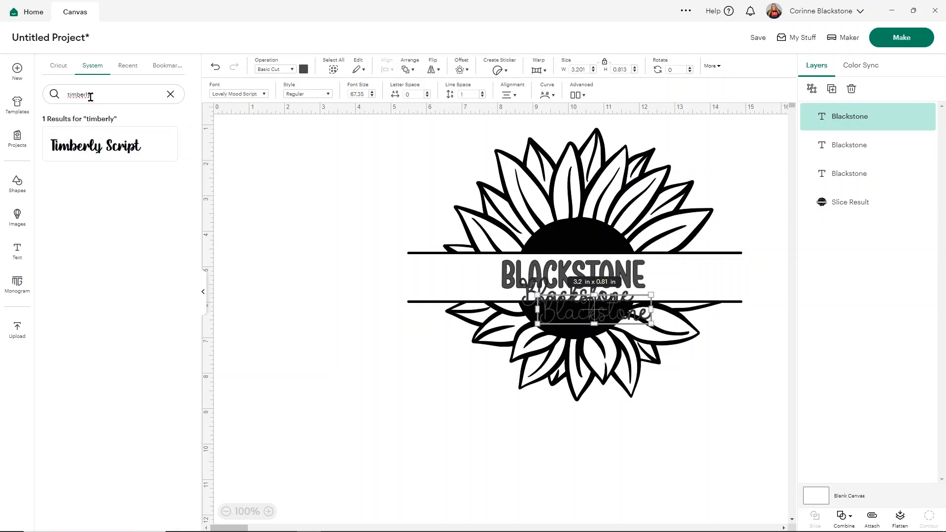
pyautogui.click(151, 141)
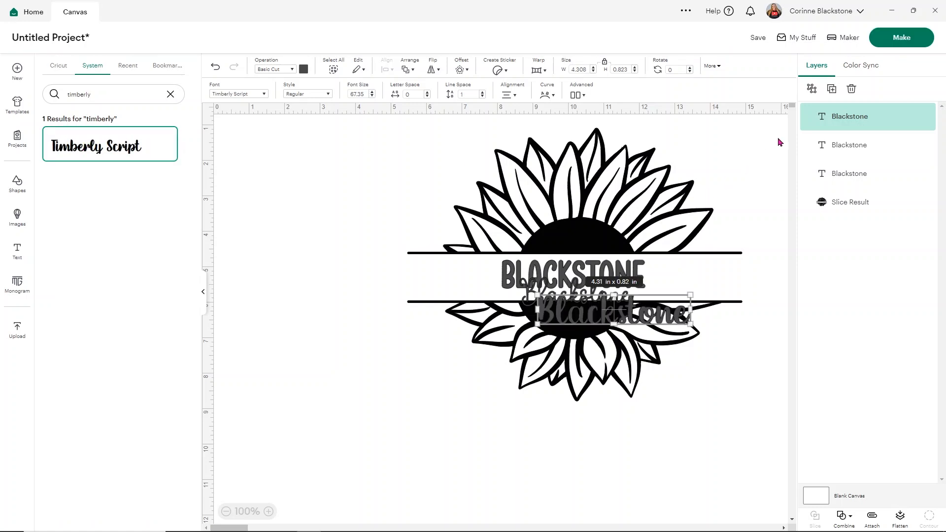
# Duplicate the Timberly Script surname, try to find the Marvin Round font among the system fonts, and delete the extra copy
pyautogui.click(830, 91)
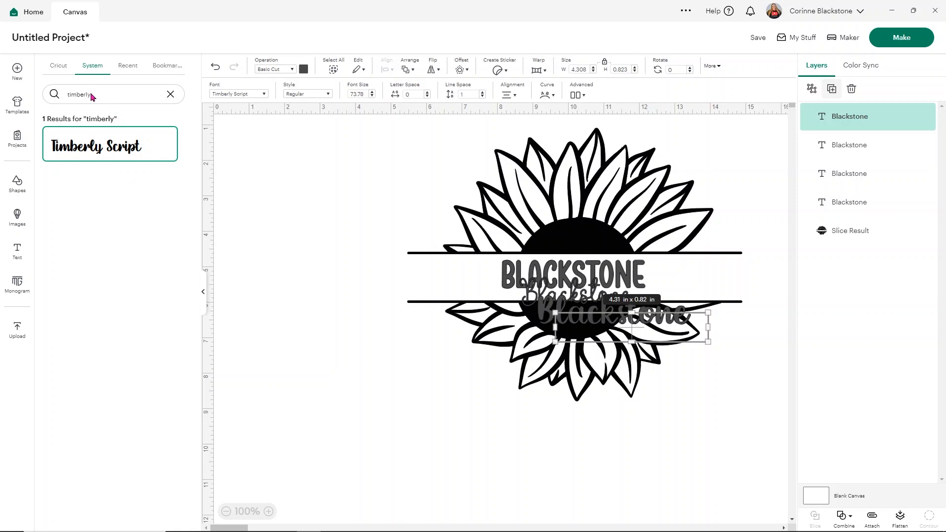
pyautogui.moveTo(95, 94); pyautogui.dragTo(55, 95)
pyautogui.write('marvin')
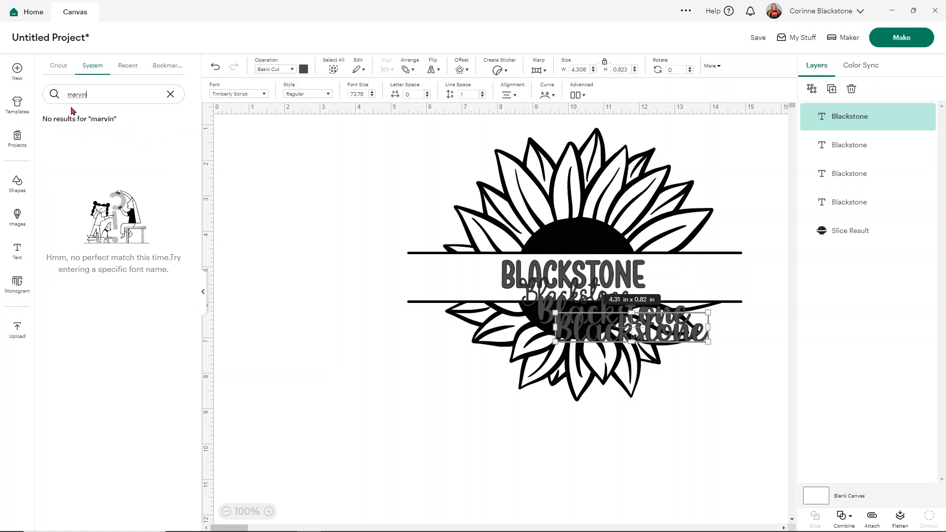
pyautogui.press('BackSpace')
pyautogui.press('BackSpace')
pyautogui.press('BackSpace')
pyautogui.click(171, 94)
pyautogui.write('round')
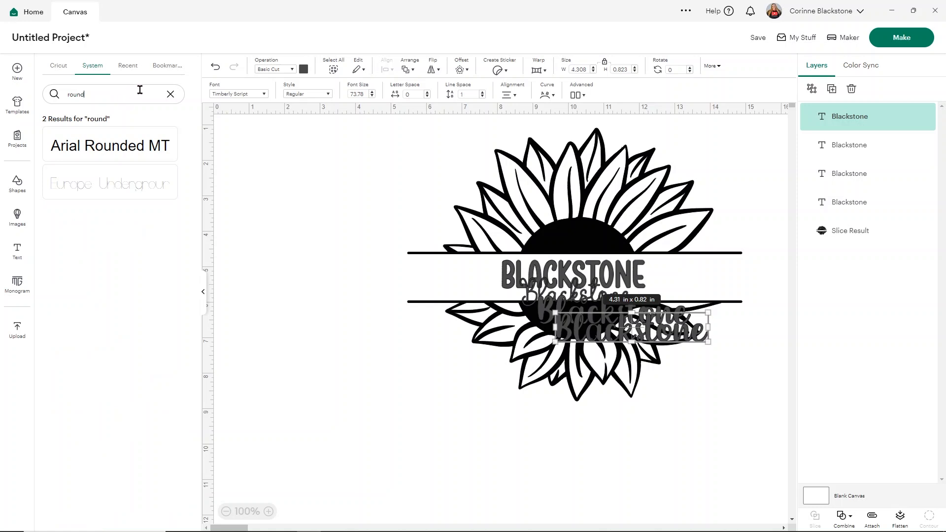
pyautogui.click(169, 94)
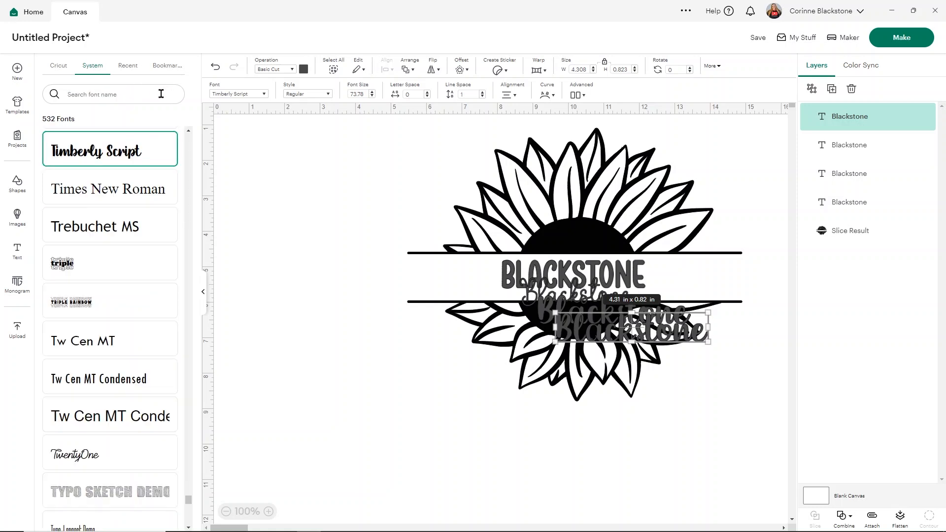
pyautogui.scroll(-5, 150, 246)
pyautogui.scroll(-5, 146, 269)
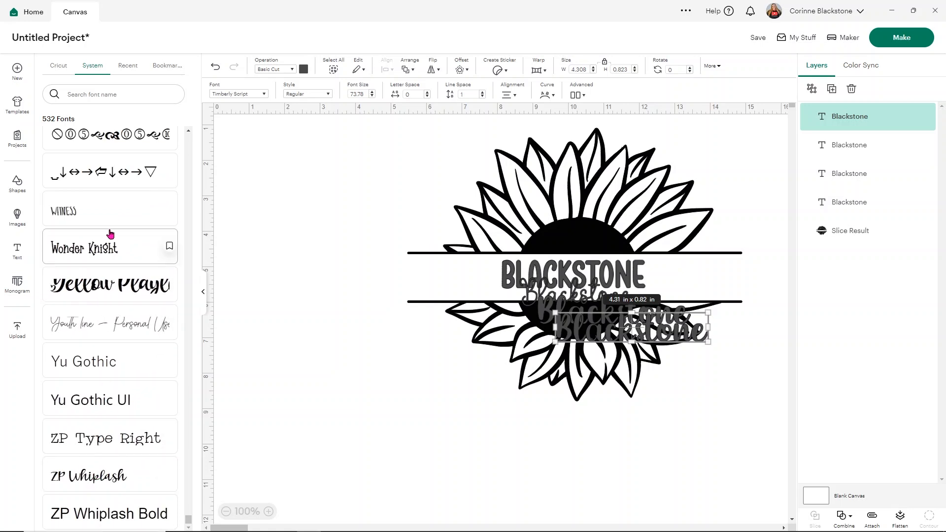
pyautogui.scroll(3, 94, 213)
pyautogui.scroll(6, 94, 213)
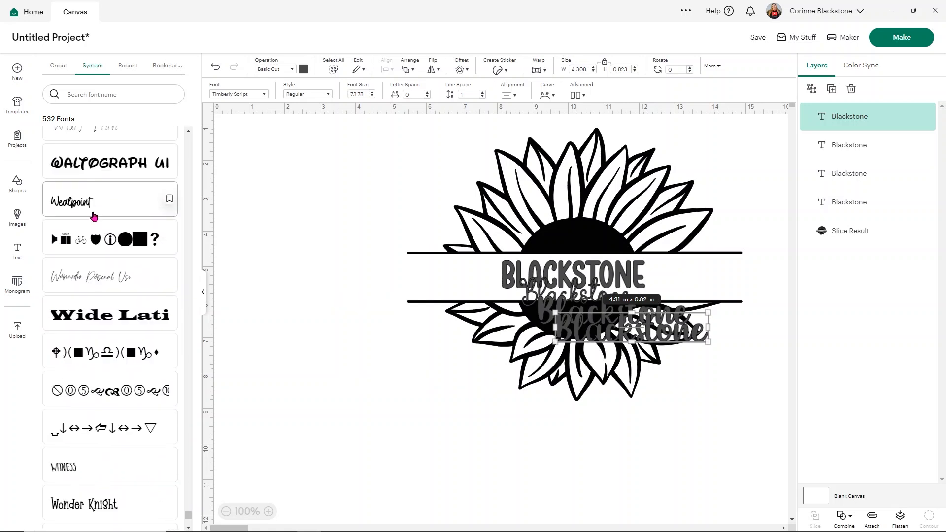
pyautogui.click(246, 279)
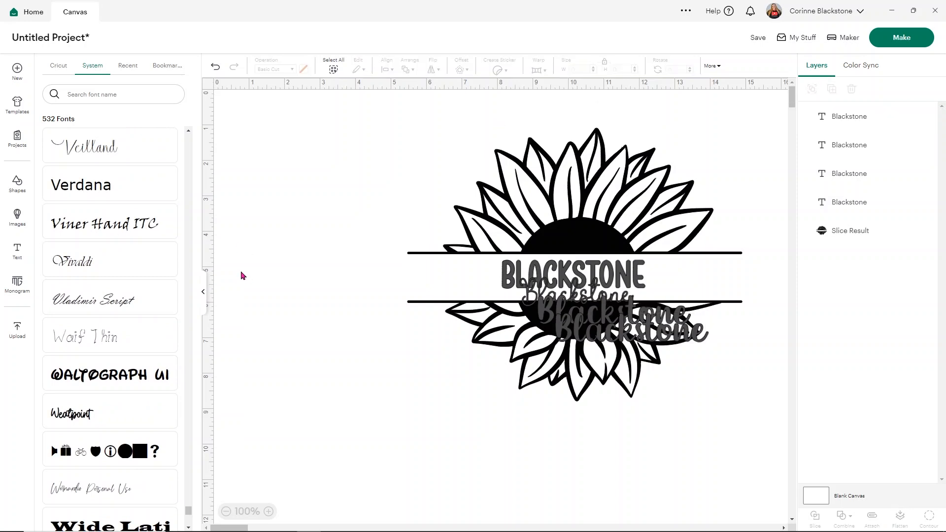
pyautogui.moveTo(436, 335); pyautogui.dragTo(622, 241)
pyautogui.press('Delete')
# Move the Lovely Mood Display, Lovely Mood Script and Timberly Script surnames off the sunflower, spaced one below another to its right
pyautogui.moveTo(404, 276); pyautogui.dragTo(614, 166)
pyautogui.moveTo(398, 297); pyautogui.dragTo(651, 218)
pyautogui.moveTo(458, 313); pyautogui.dragTo(704, 301)
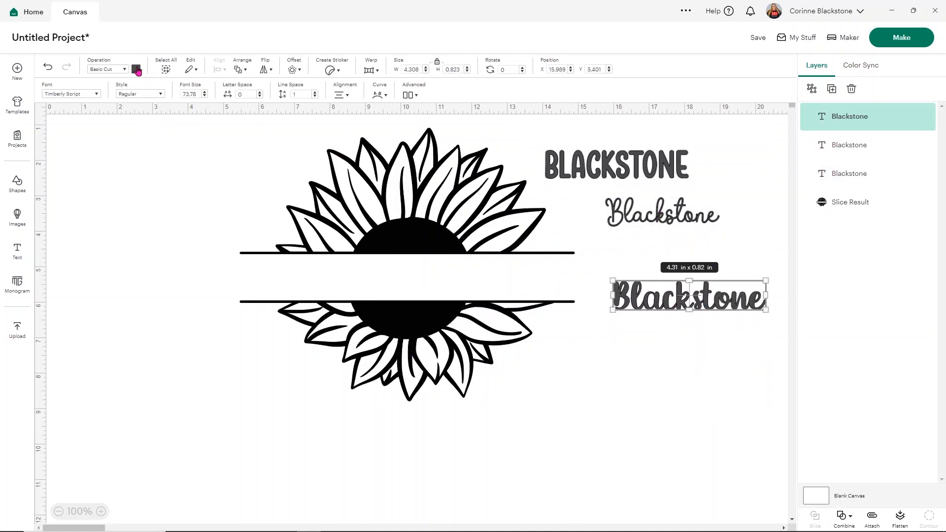
# Set the material colour of the Timberly Script surname to black
pyautogui.click(138, 69)
pyautogui.click(147, 111)
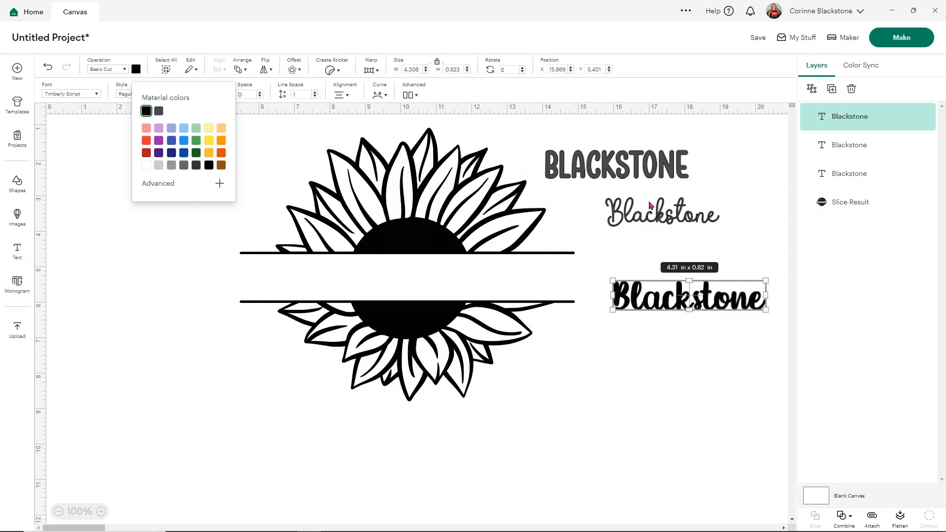
# Set the material colour of the Lovely Mood Script and Lovely Mood Display surnames to black
pyautogui.click(643, 210)
pyautogui.click(136, 69)
pyautogui.click(146, 110)
pyautogui.click(592, 160)
pyautogui.click(136, 69)
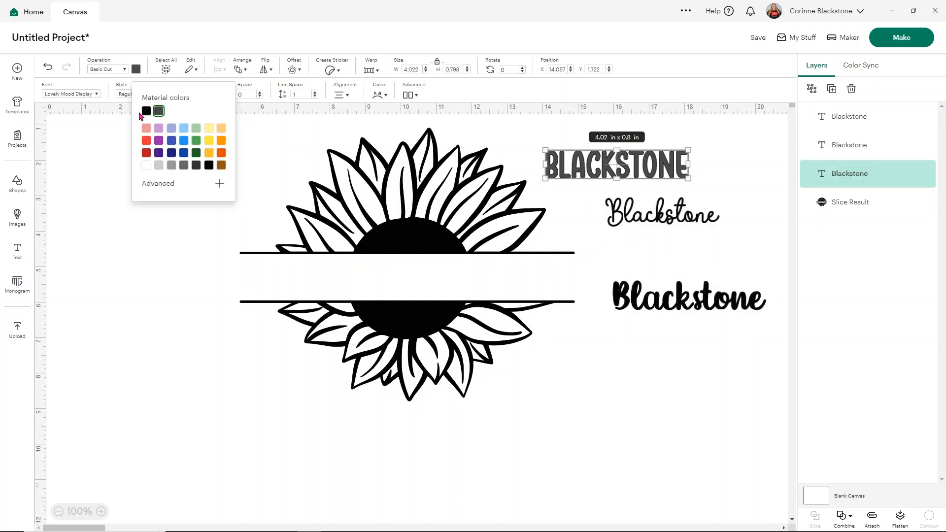
pyautogui.click(147, 111)
pyautogui.click(105, 219)
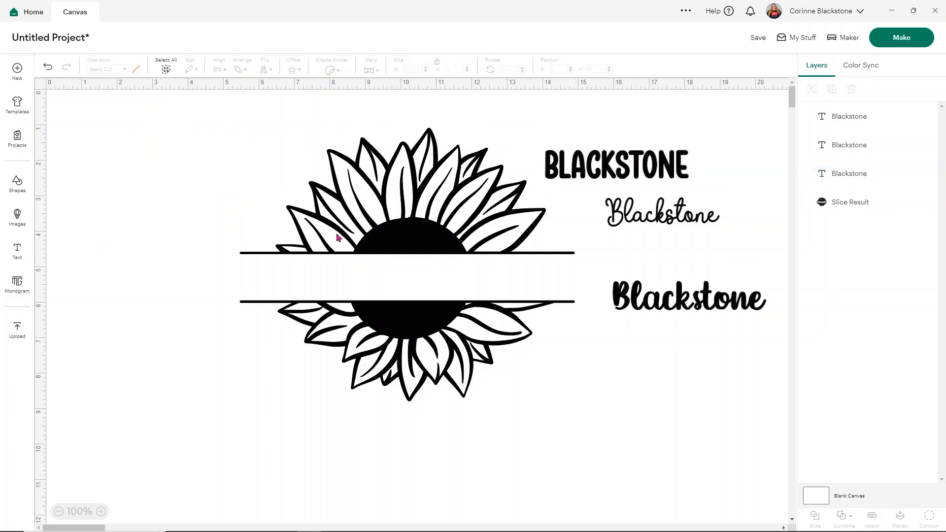
# Preview the Timberly Script and Lovely Mood Script surnames in the sunflower's blank band and delete each of them
pyautogui.moveTo(690, 306); pyautogui.dragTo(365, 287)
pyautogui.moveTo(425, 286); pyautogui.dragTo(467, 295)
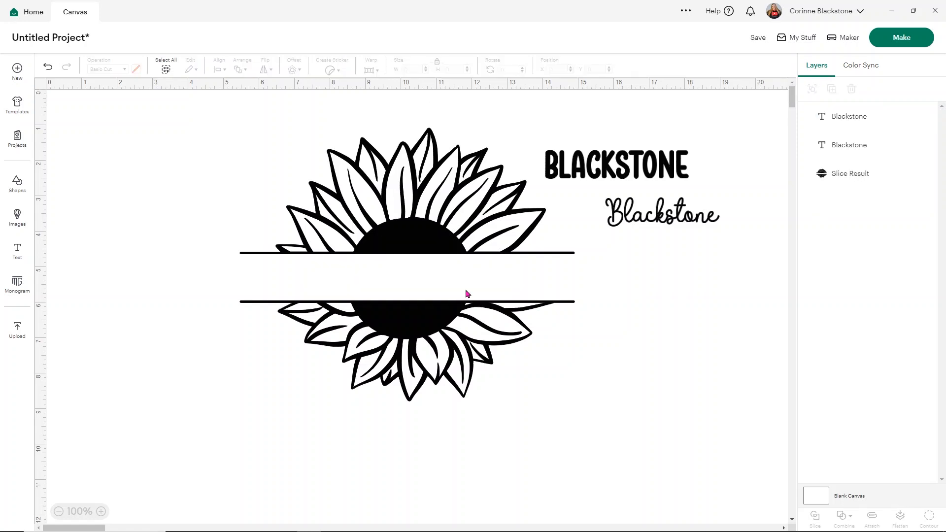
pyautogui.moveTo(663, 219); pyautogui.dragTo(434, 283)
pyautogui.click(635, 286)
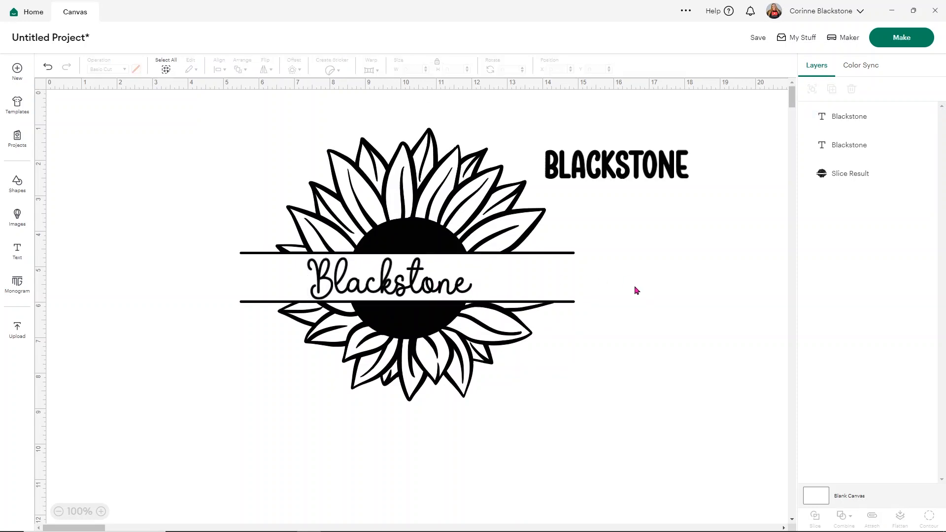
pyautogui.click(418, 290)
pyautogui.press('Delete')
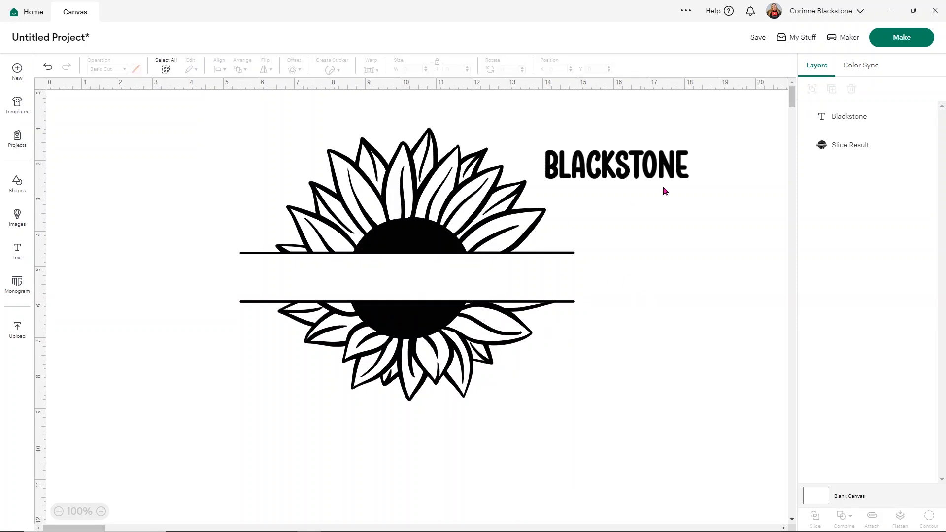
# Fit the Lovely Mood Display surname into the sunflower's band at about 1.07 in high and set its letter spacing to 0.8
pyautogui.moveTo(663, 170); pyautogui.dragTo(445, 290)
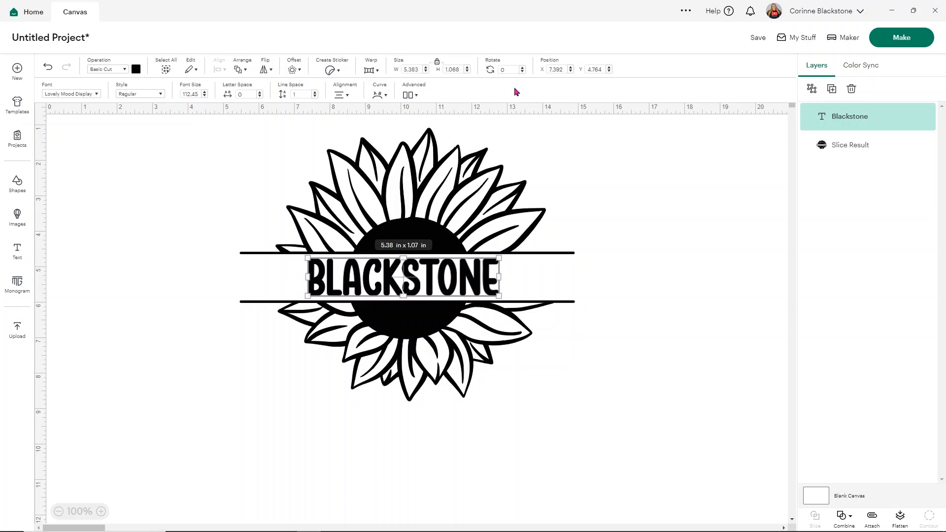
pyautogui.click(259, 93)
pyautogui.click(260, 93)
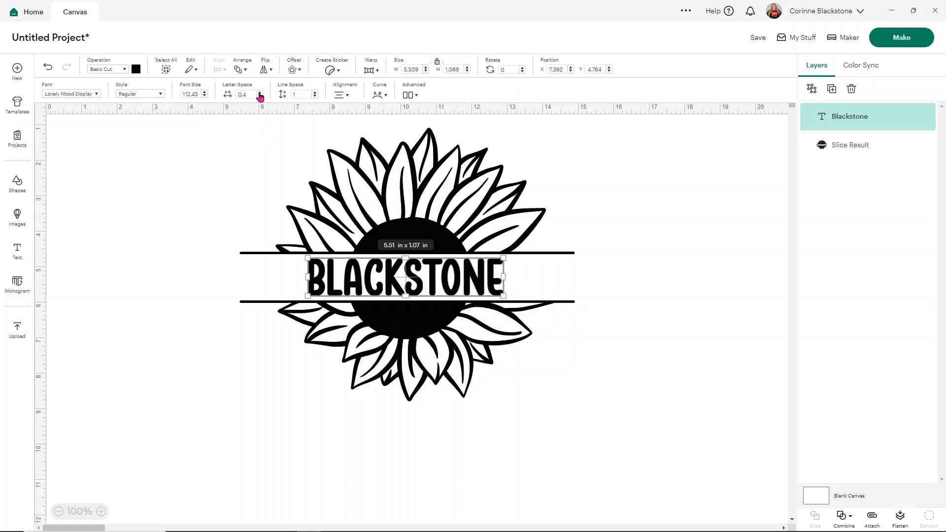
pyautogui.click(259, 93)
pyautogui.click(259, 93)
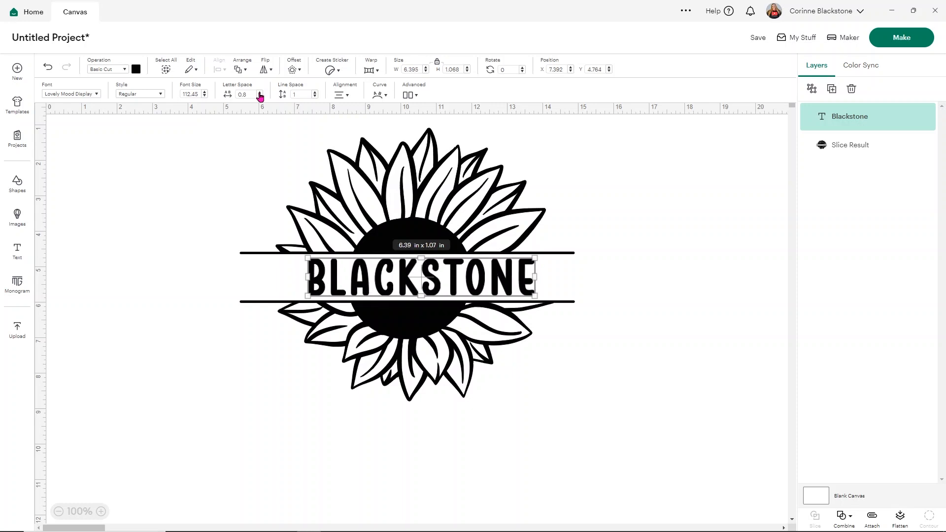
pyautogui.click(643, 286)
pyautogui.moveTo(454, 288); pyautogui.dragTo(433, 289)
# Centre the surname horizontally on the sunflower
pyautogui.click(573, 416)
pyautogui.moveTo(572, 412); pyautogui.dragTo(275, 152)
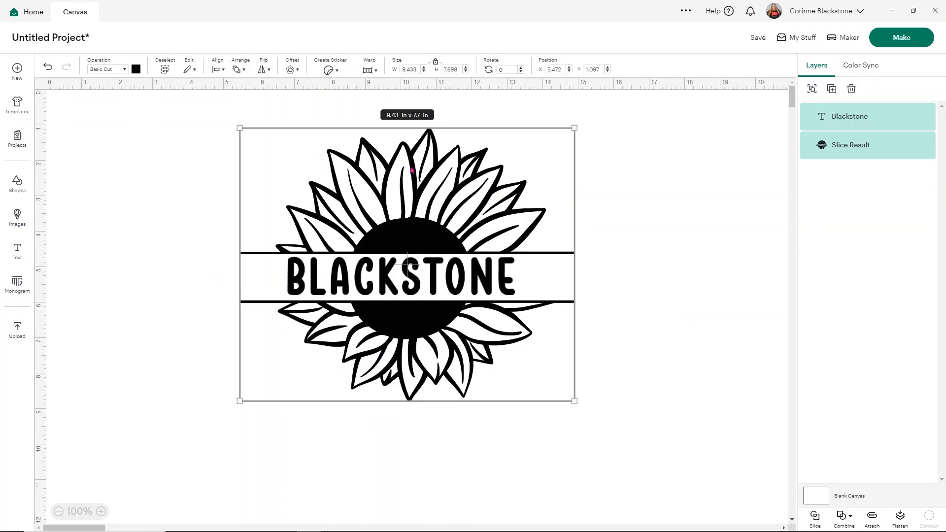
pyautogui.click(214, 70)
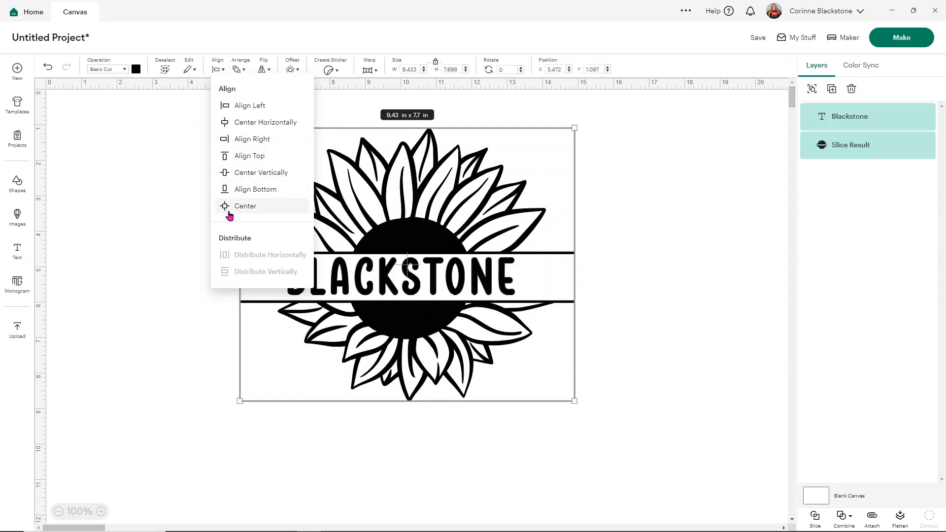
pyautogui.click(244, 127)
pyautogui.click(134, 188)
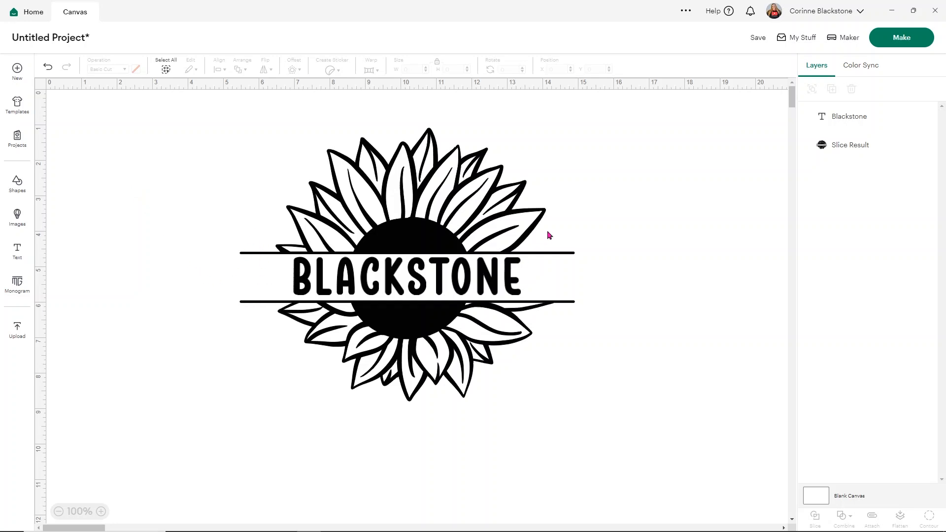
# Insert a square, stretch it to about 2 × 2.29 in, and place it over the left ends of the band's lines
pyautogui.click(9, 196)
pyautogui.click(133, 207)
pyautogui.moveTo(343, 234); pyautogui.dragTo(403, 315)
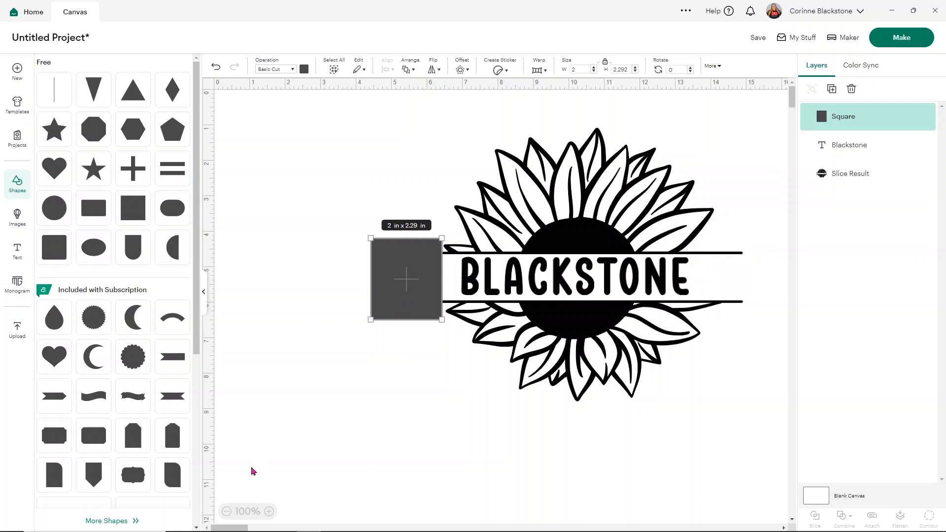
pyautogui.click(204, 291)
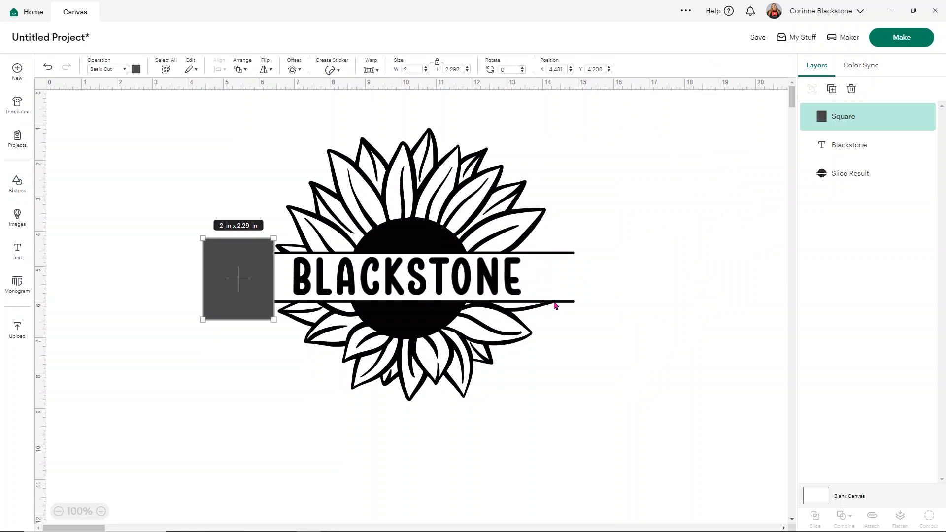
# Slice the sunflower with the square to cut off the left ends of the band's lines
pyautogui.moveTo(126, 161); pyautogui.dragTo(513, 353)
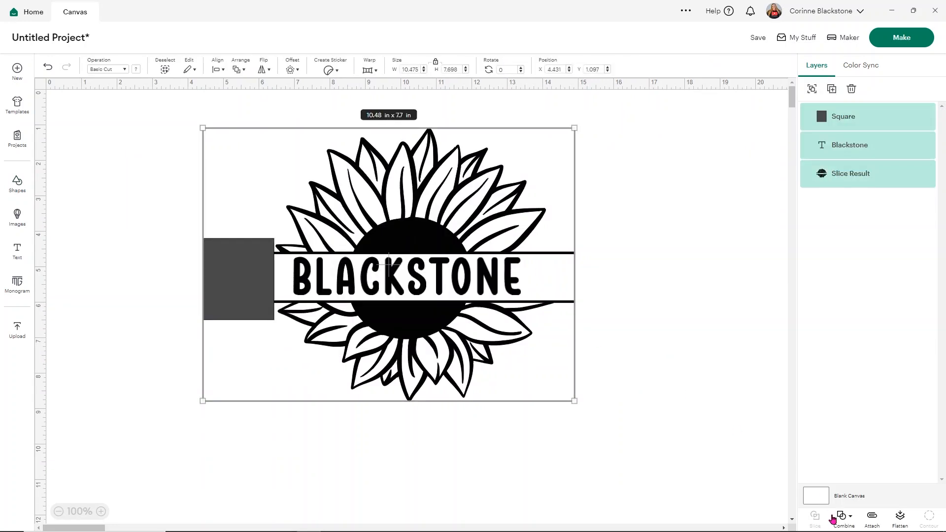
pyautogui.click(587, 358)
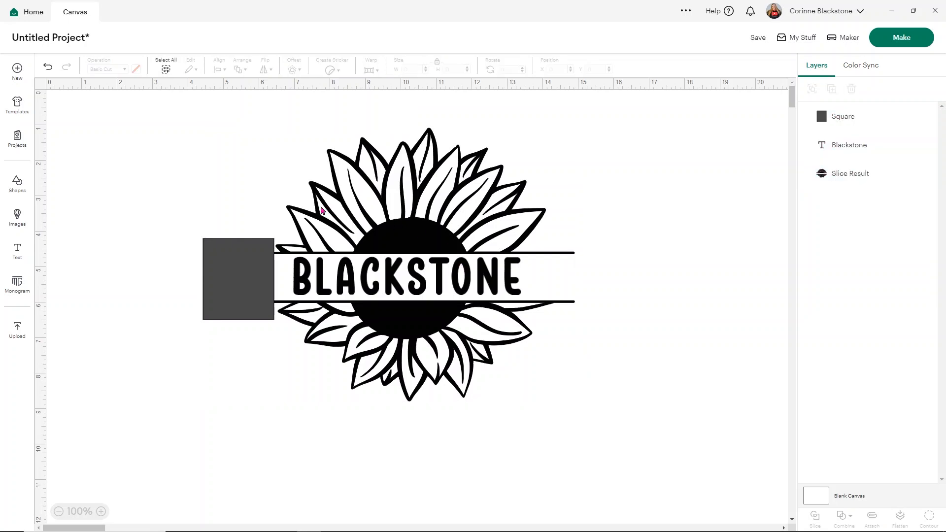
pyautogui.moveTo(191, 191); pyautogui.dragTo(276, 374)
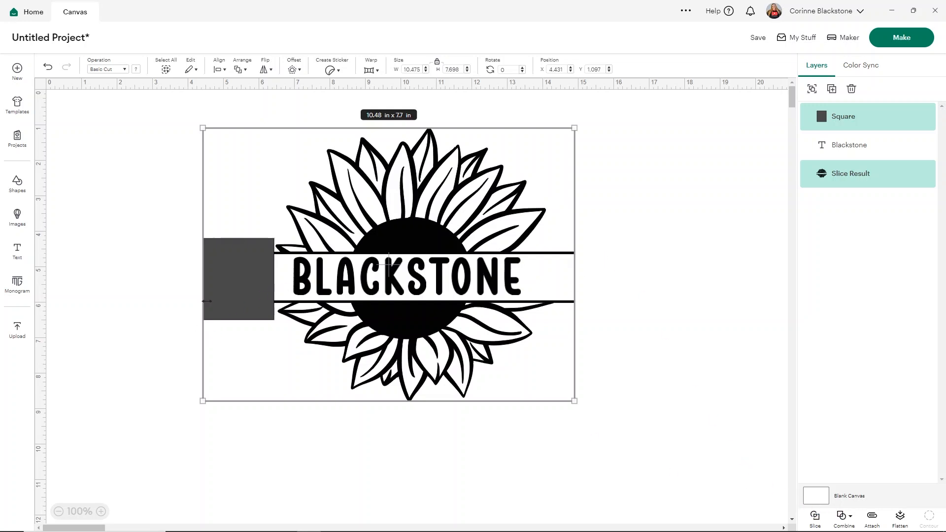
# Move the square over the right ends of the band's lines and slice the sunflower with it
pyautogui.moveTo(216, 308); pyautogui.dragTo(568, 291)
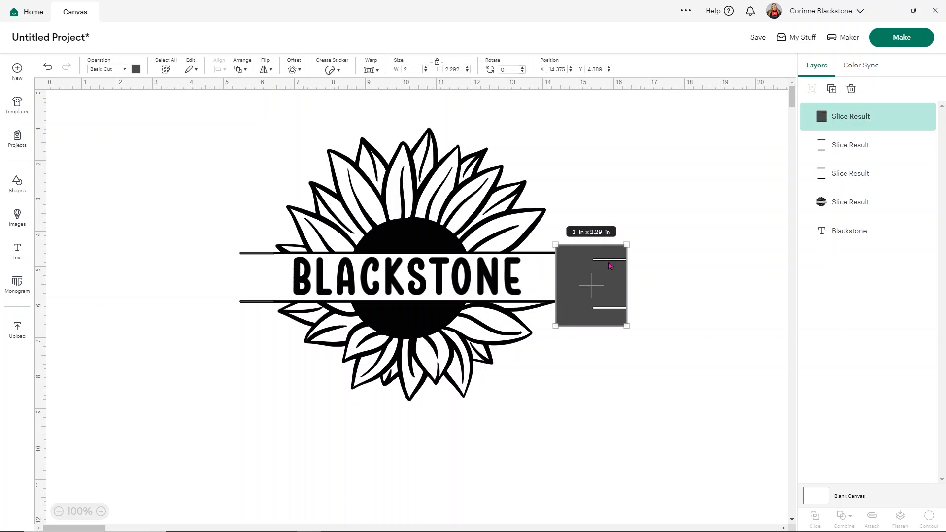
pyautogui.click(645, 360)
pyautogui.moveTo(645, 361); pyautogui.dragTo(559, 220)
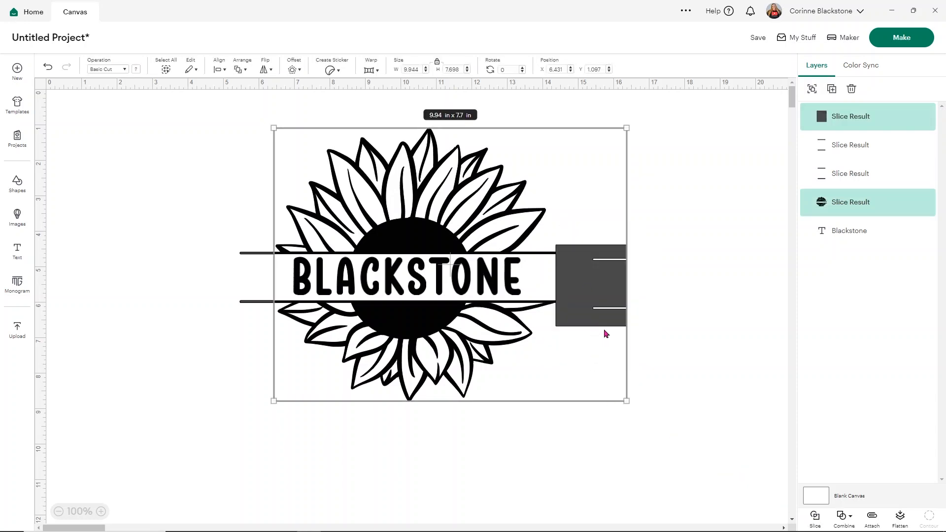
# Delete the square and the cut-off line pieces on both sides of the sunflower
pyautogui.click(591, 280)
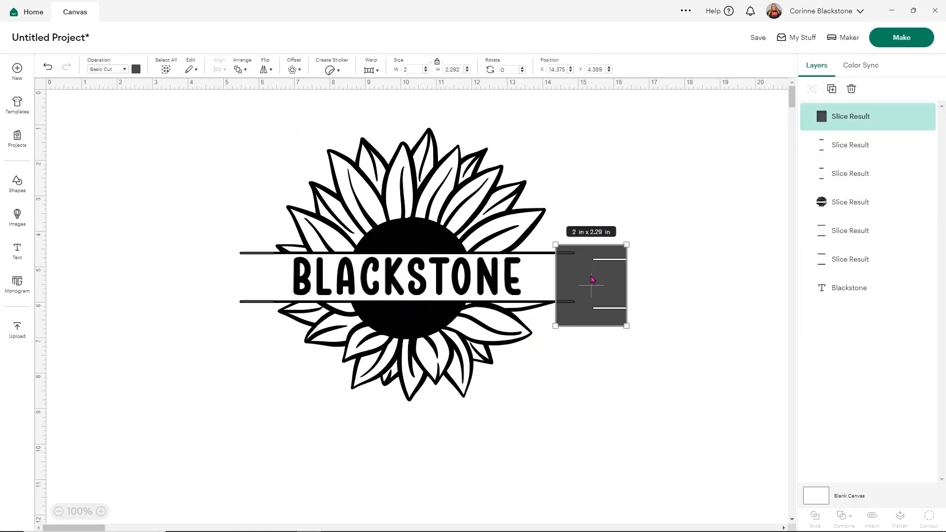
pyautogui.press('Delete')
pyautogui.click(570, 303)
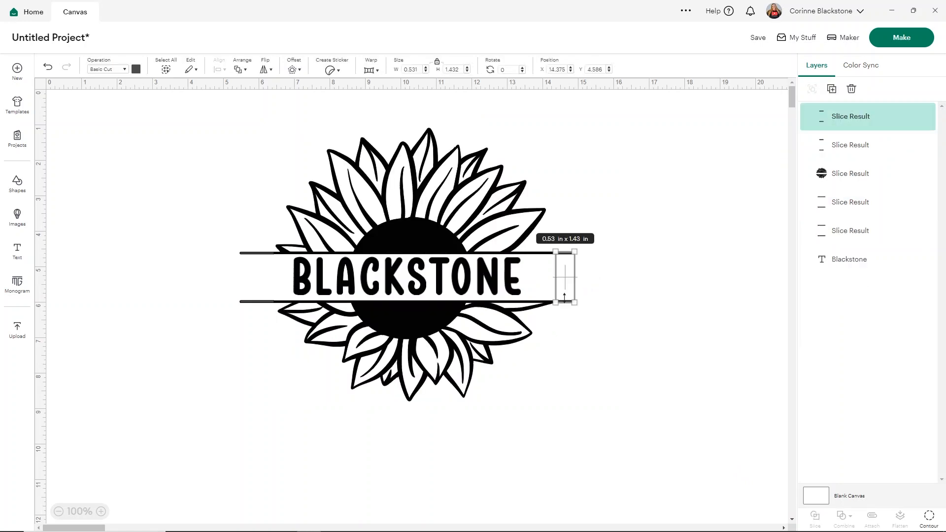
pyautogui.press('Delete')
pyautogui.click(566, 305)
pyautogui.press('Delete')
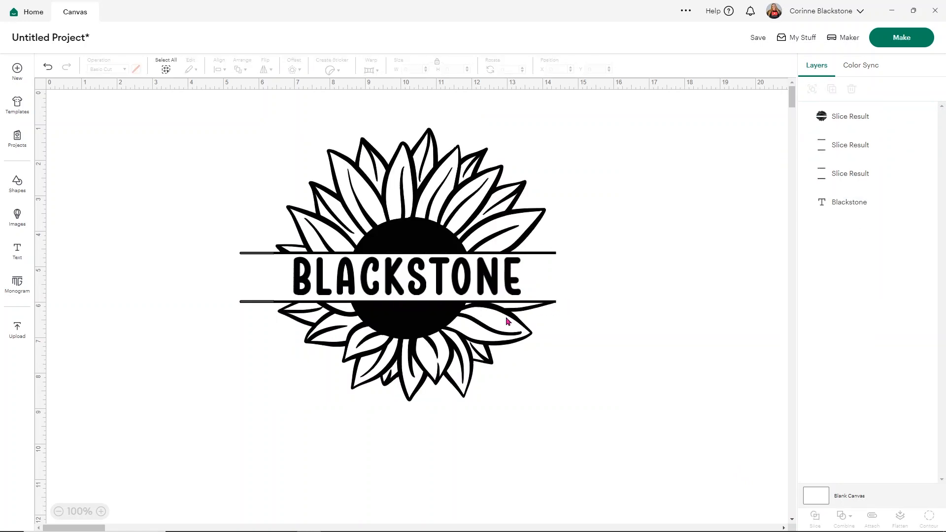
pyautogui.click(249, 305)
pyautogui.press('Delete')
pyautogui.click(251, 305)
pyautogui.press('Delete')
# Centre the surname horizontally on the trimmed sunflower
pyautogui.moveTo(585, 397); pyautogui.dragTo(265, 140)
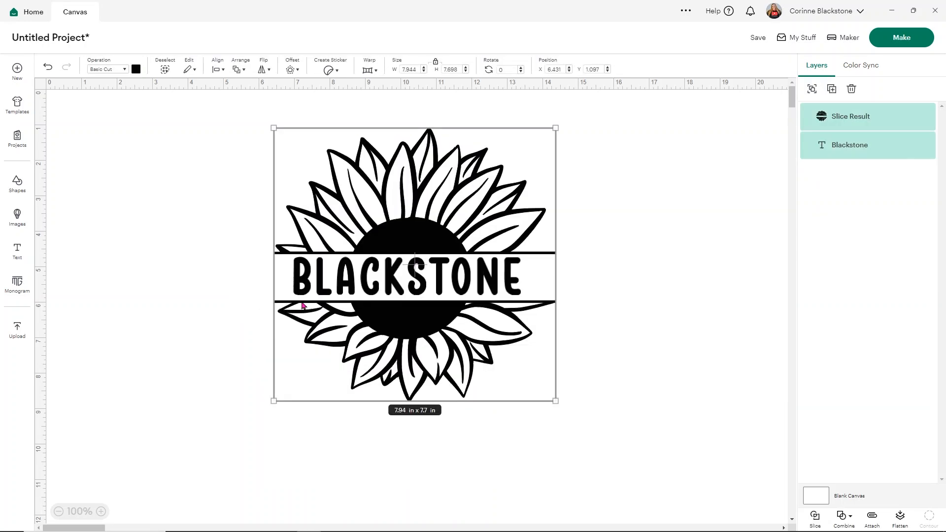
pyautogui.click(239, 70)
pyautogui.click(220, 70)
pyautogui.click(217, 71)
pyautogui.click(234, 127)
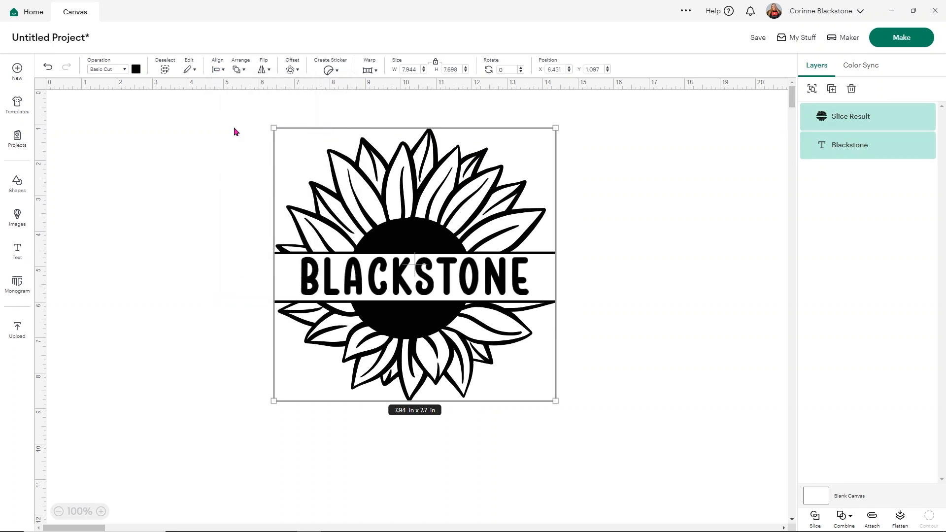
pyautogui.click(594, 287)
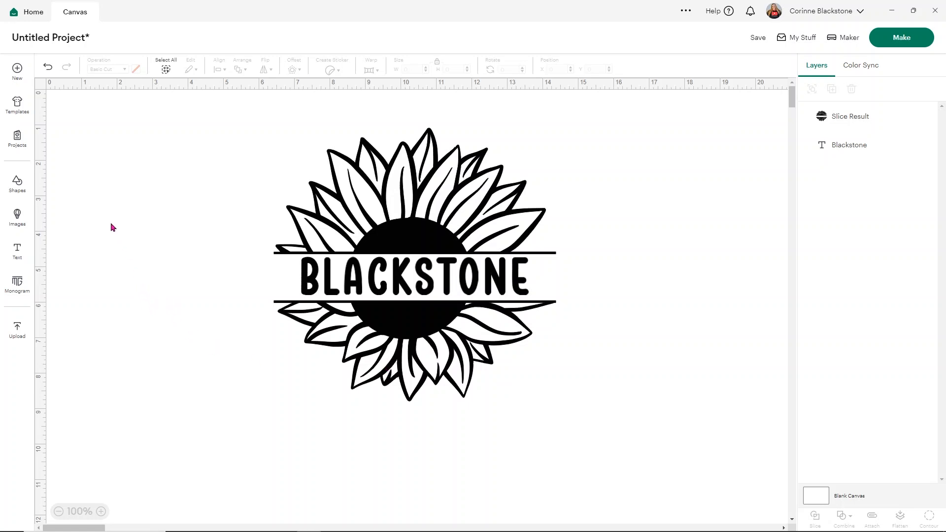
# Insert a square with unlocked proportions and set its size to 7 in wide by 5.7 in high
pyautogui.click(20, 189)
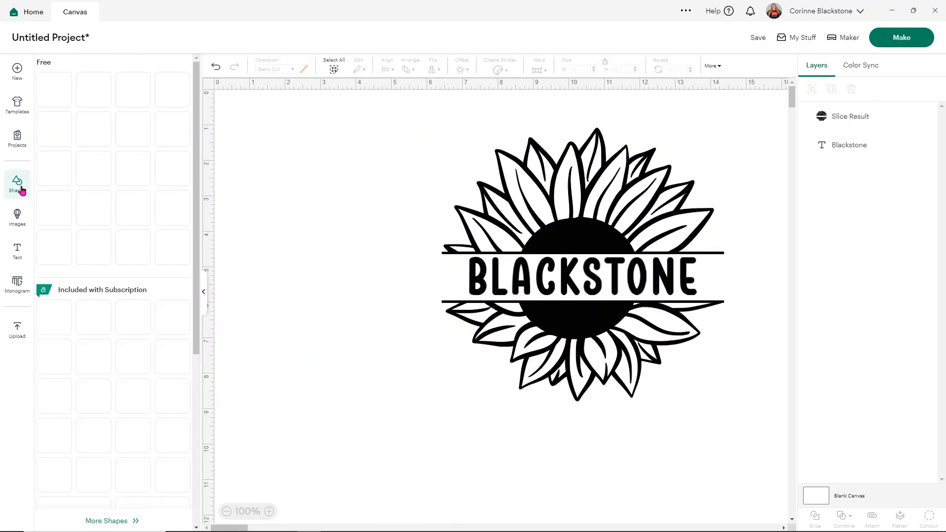
pyautogui.click(134, 211)
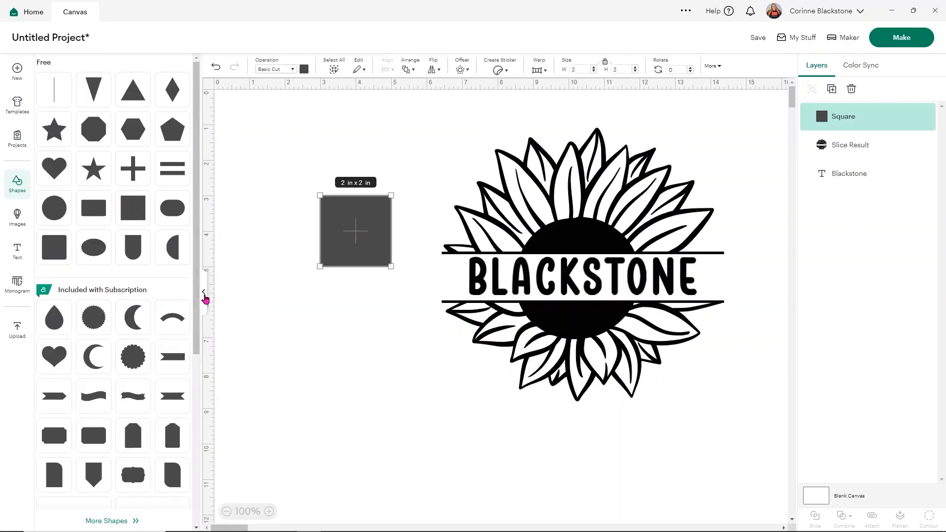
pyautogui.click(205, 295)
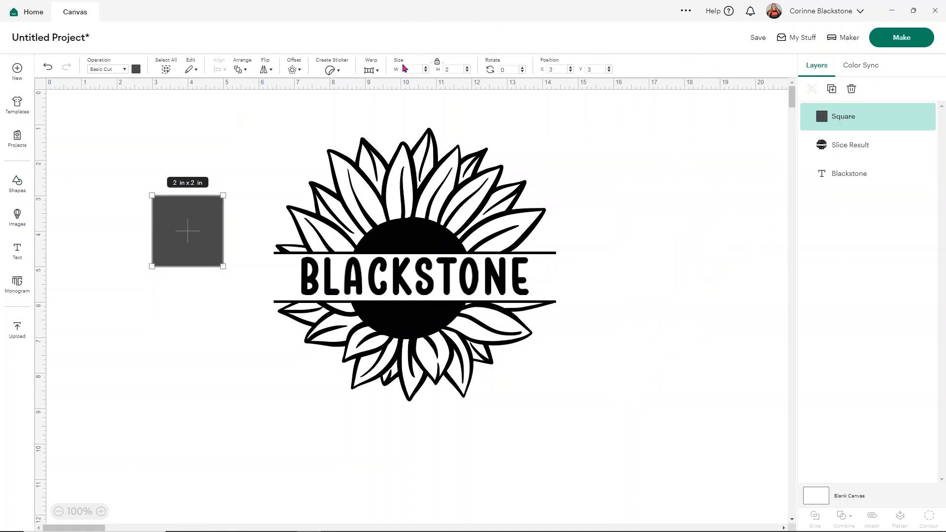
pyautogui.click(437, 61)
pyautogui.click(409, 69)
pyautogui.press('Return')
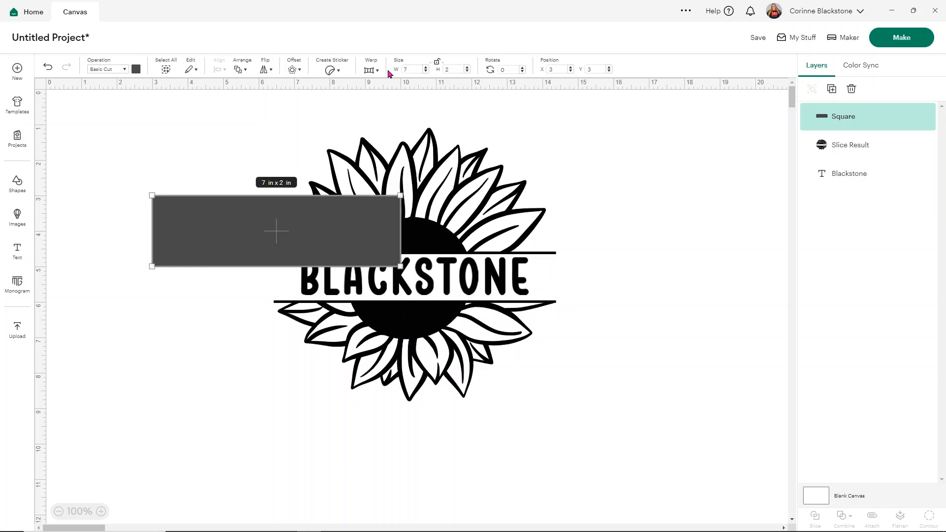
pyautogui.click(446, 69)
pyautogui.press('Return')
# Move the 7 × 5.7 in rectangle to the sunflower's upper left and send it to the back
pyautogui.moveTo(260, 265); pyautogui.dragTo(206, 207)
pyautogui.rightClick(206, 208)
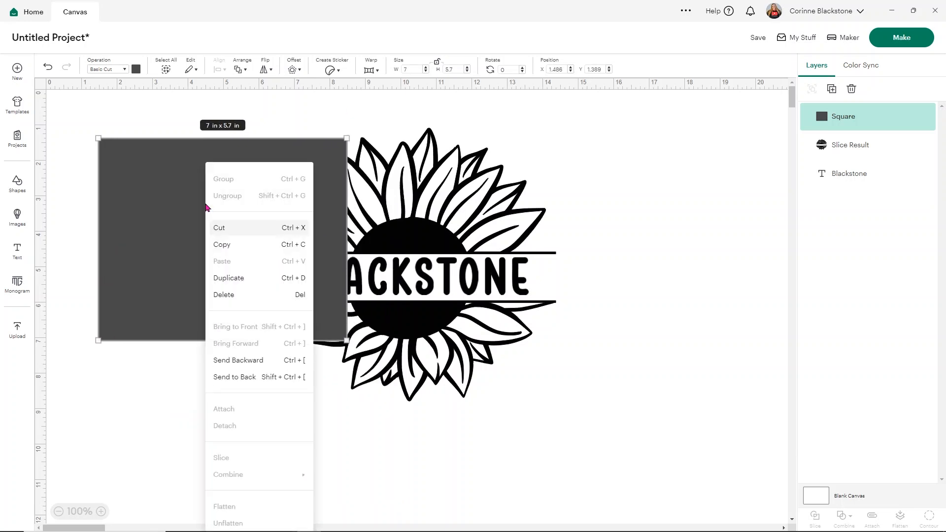
pyautogui.click(243, 376)
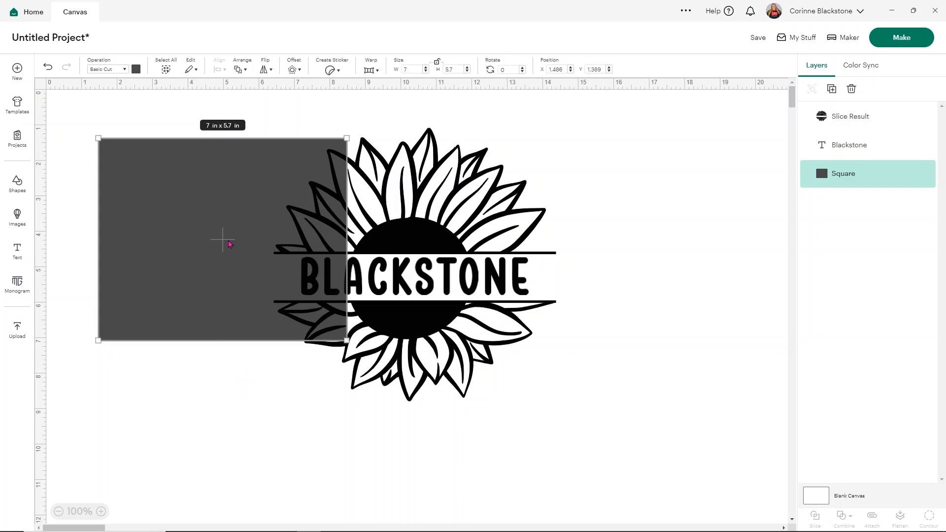
# Try the Guide operation on the rectangle and return it to Basic Cut
pyautogui.click(124, 69)
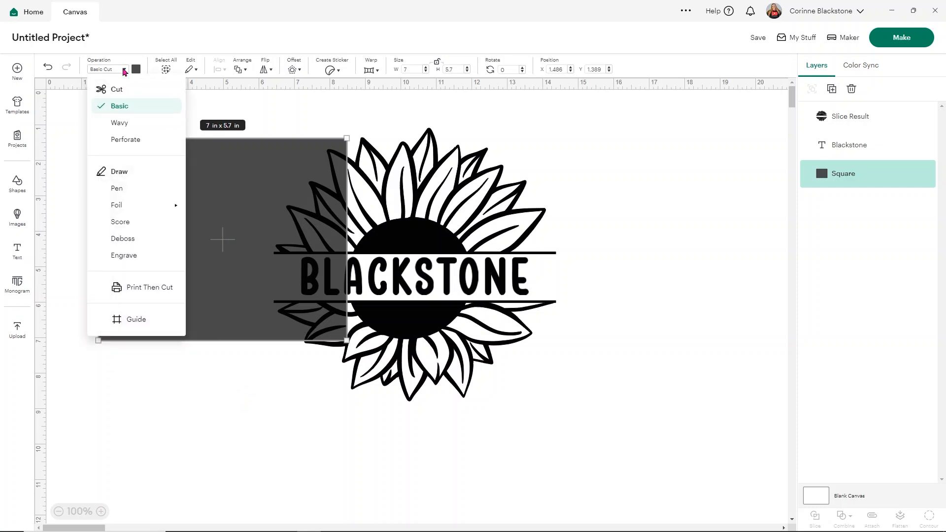
pyautogui.click(130, 320)
pyautogui.click(151, 350)
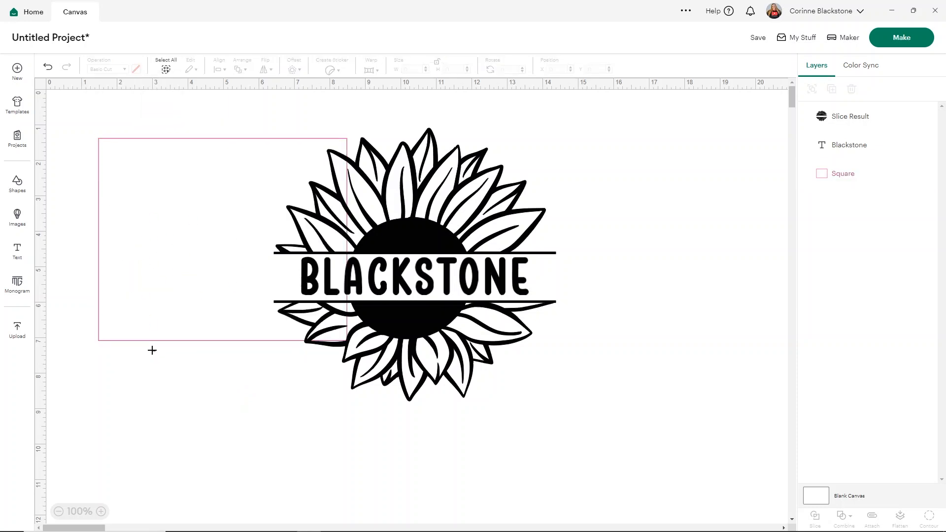
pyautogui.click(166, 304)
pyautogui.click(116, 71)
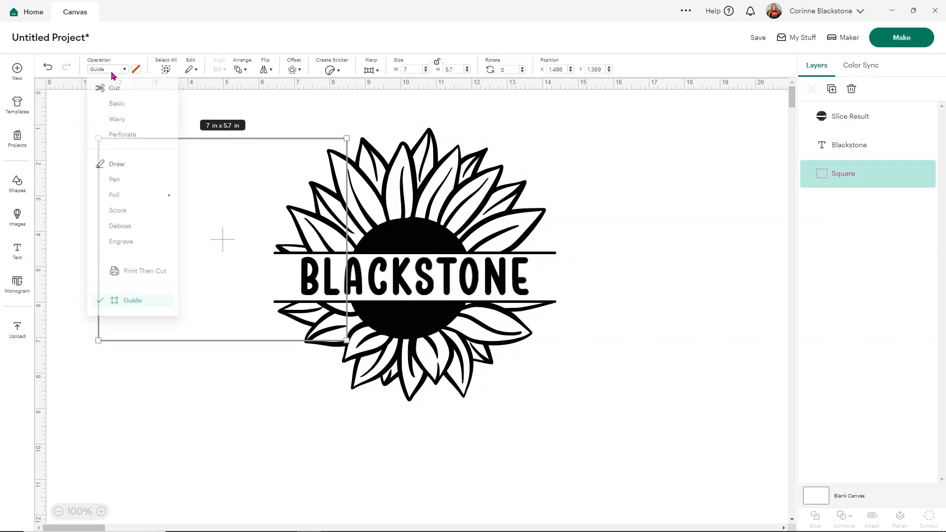
pyautogui.click(120, 106)
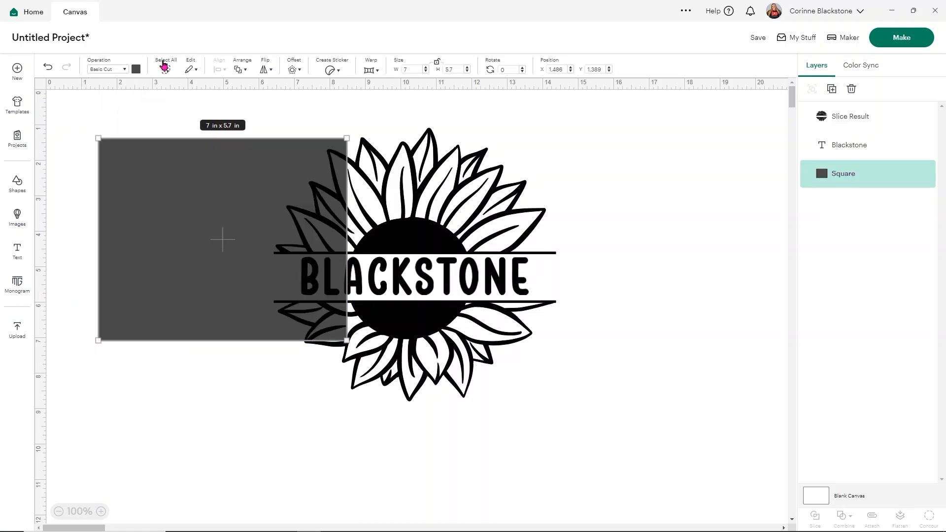
# Recolour the 7 × 5.7 in rectangle light yellow so it contrasts with the black sunflower
pyautogui.click(136, 69)
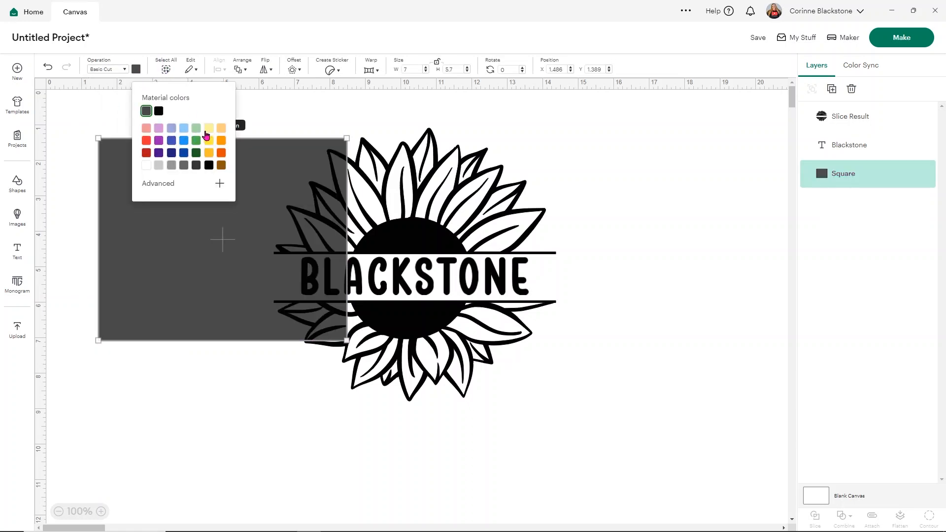
pyautogui.click(208, 133)
pyautogui.click(591, 209)
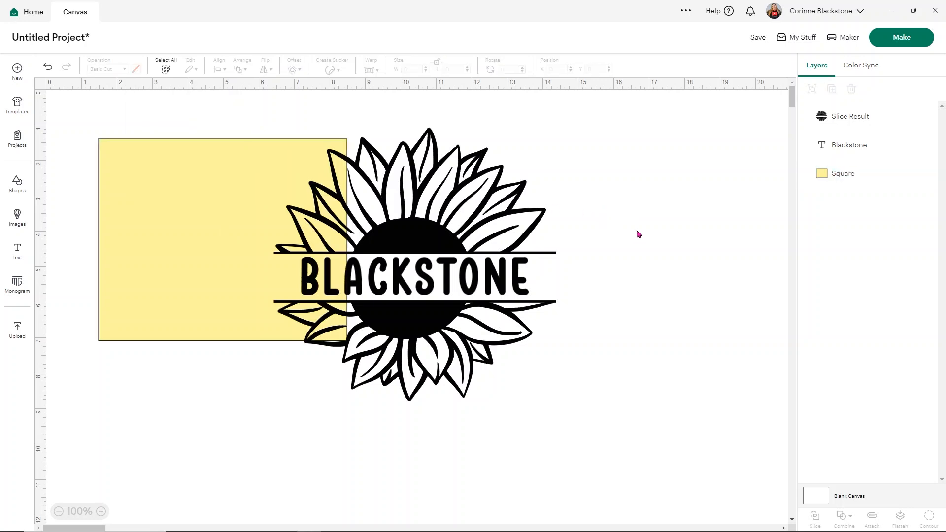
# Attach the surname text to the trimmed sunflower as one object
pyautogui.moveTo(549, 414); pyautogui.dragTo(488, 155)
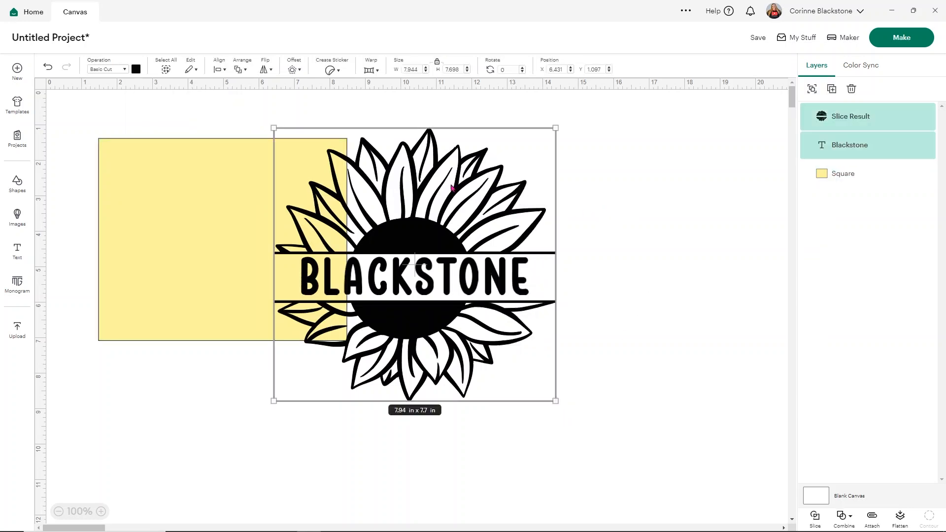
pyautogui.click(872, 518)
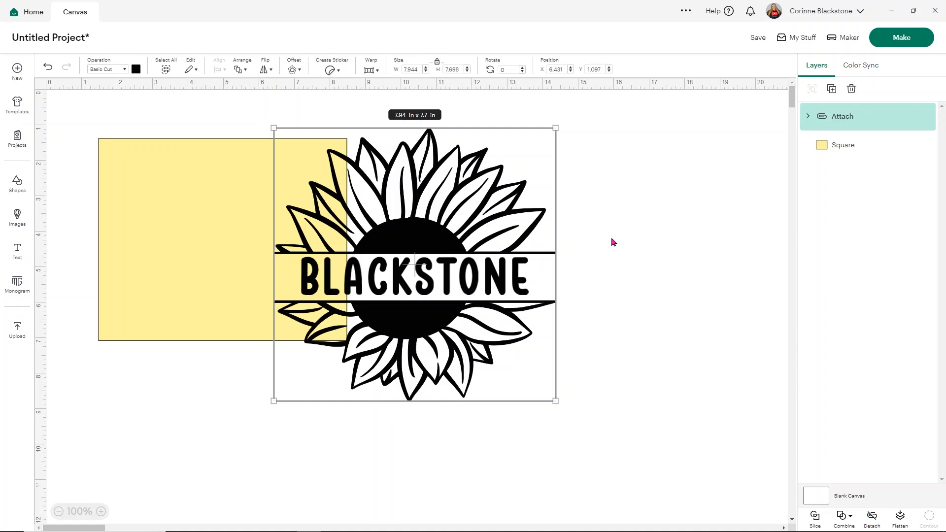
pyautogui.click(611, 240)
# Move the attached sunflower design onto the yellow rectangle and scale it proportionally to about 5.25 × 5.08 in, leaving a margin all round
pyautogui.moveTo(534, 305); pyautogui.dragTo(360, 325)
pyautogui.moveTo(386, 415); pyautogui.dragTo(295, 297)
pyautogui.moveTo(212, 246); pyautogui.dragTo(234, 249)
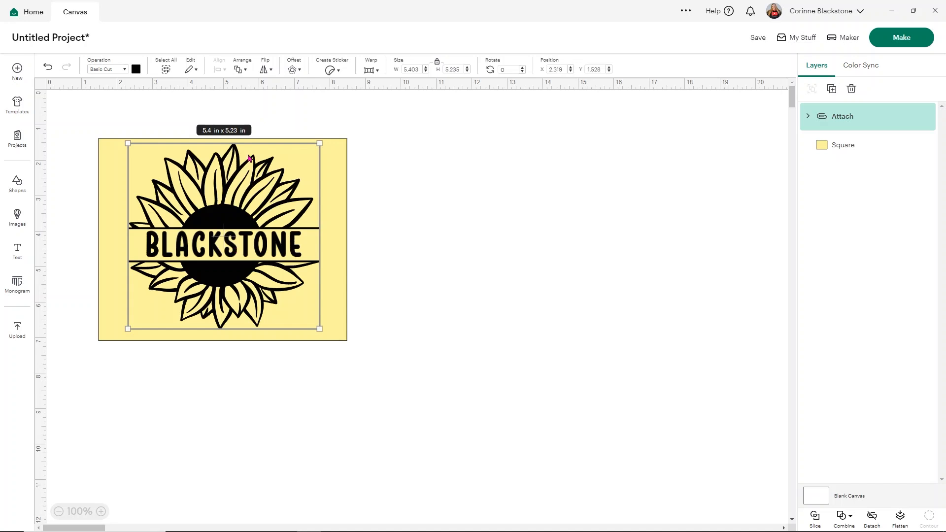
pyautogui.moveTo(318, 329); pyautogui.dragTo(314, 324)
pyautogui.moveTo(266, 246); pyautogui.dragTo(269, 251)
pyautogui.moveTo(267, 251); pyautogui.dragTo(272, 249)
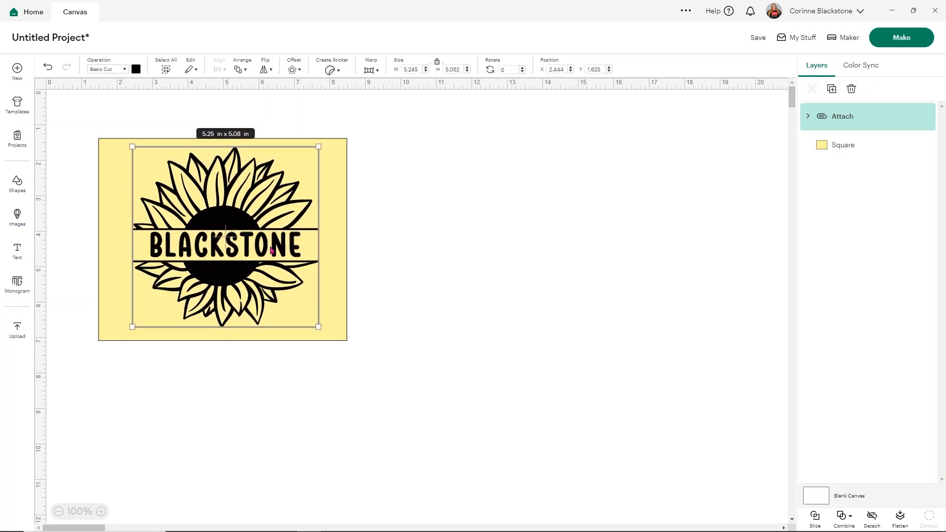
pyautogui.click(482, 276)
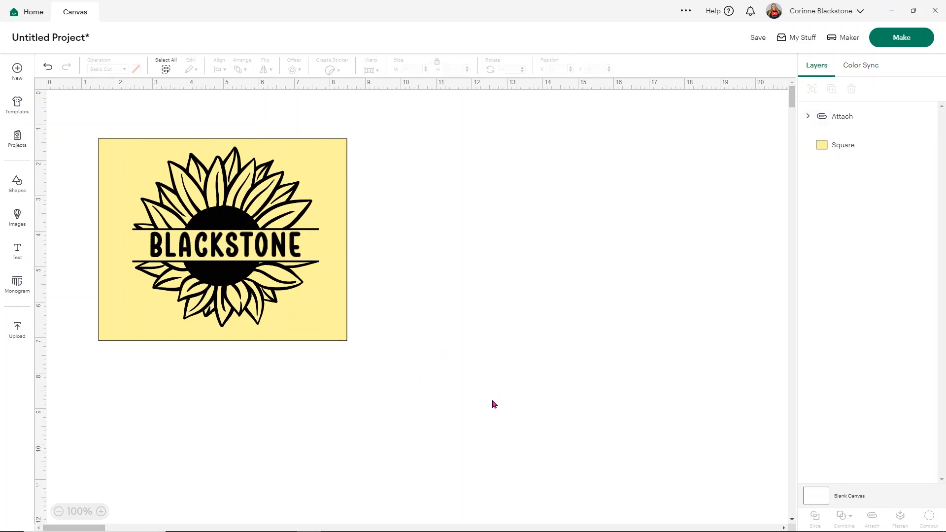
# Centre the sunflower design on the yellow rectangle both horizontally and vertically
pyautogui.moveTo(573, 411); pyautogui.dragTo(37, 109)
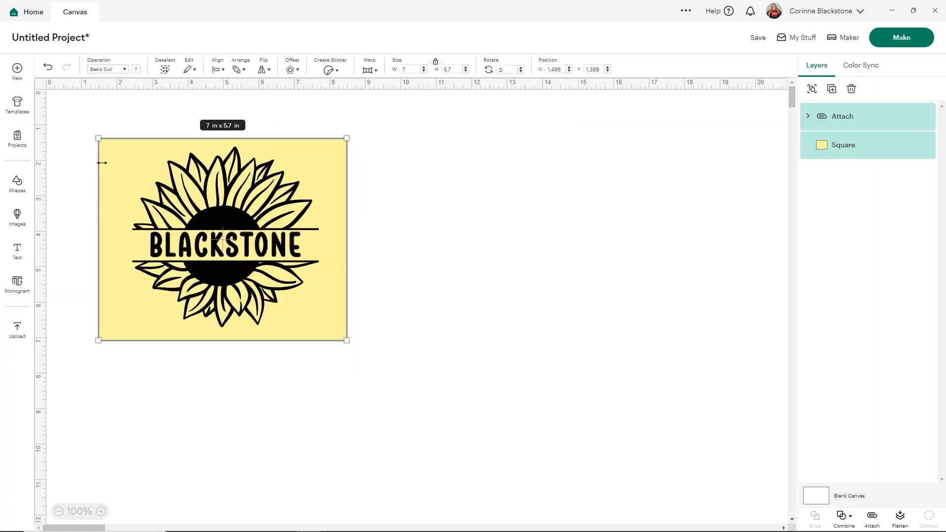
pyautogui.click(216, 70)
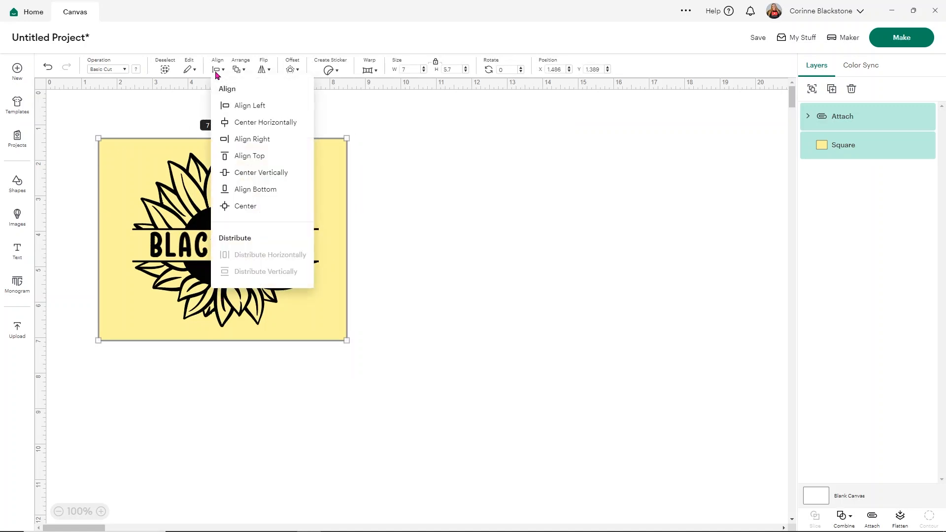
pyautogui.click(238, 209)
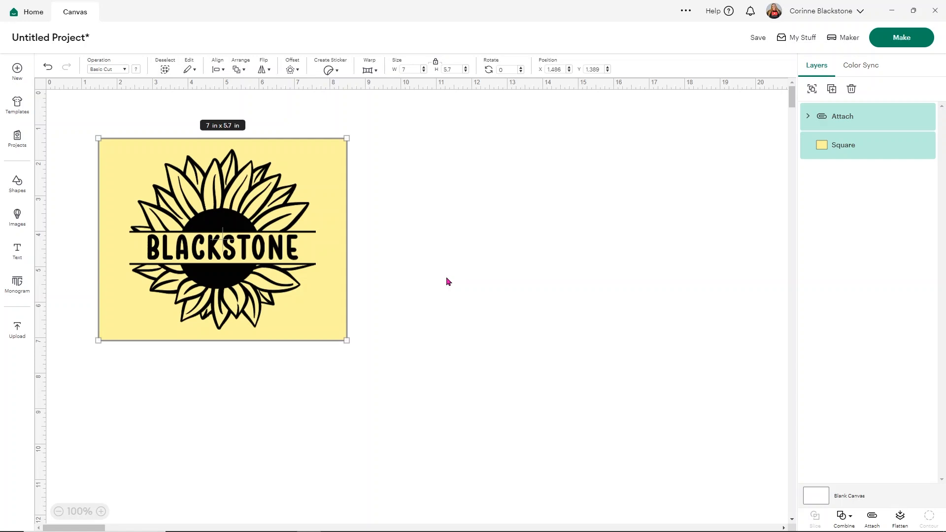
# Attach the sunflower design to the rectangle and flip the combined stencil horizontally
pyautogui.click(872, 517)
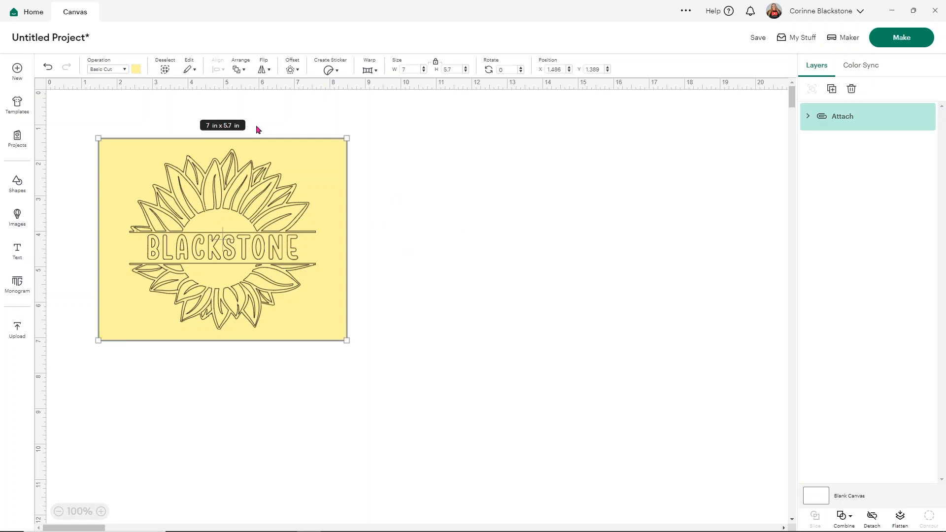
pyautogui.click(264, 70)
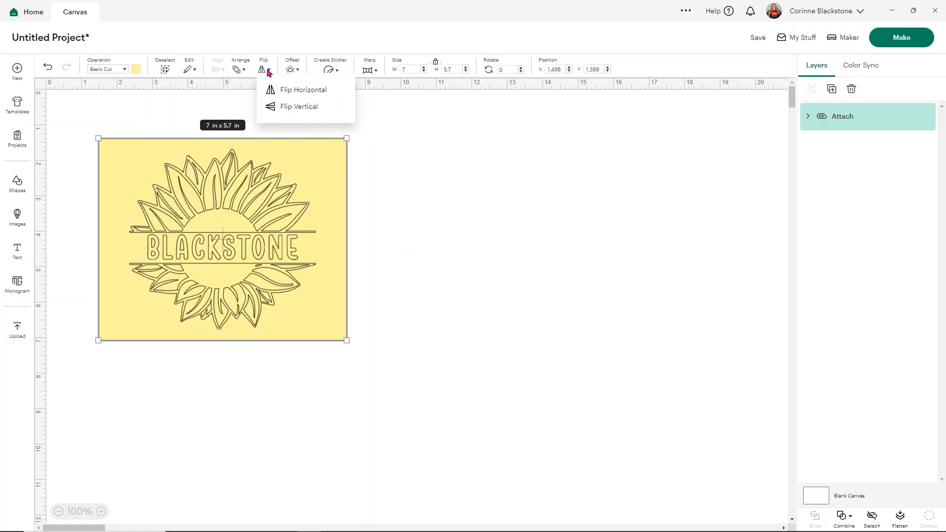
pyautogui.click(288, 90)
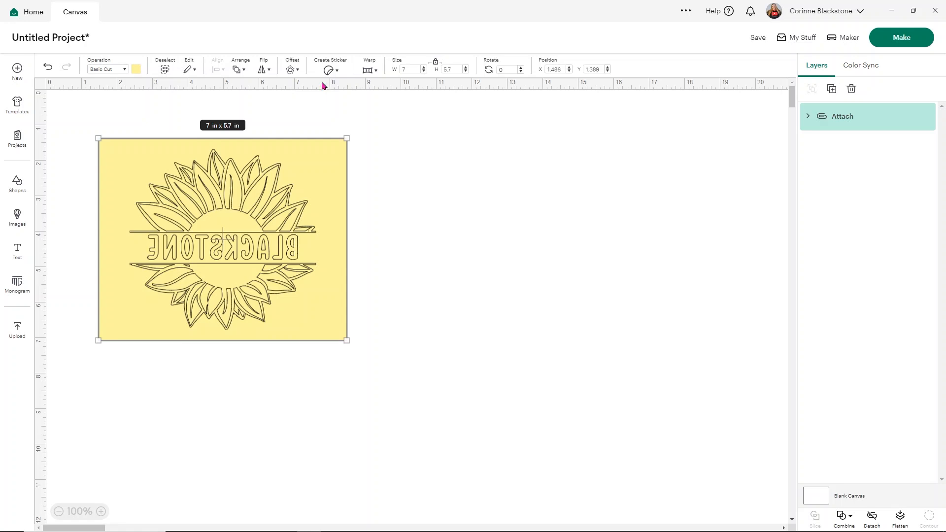
# Save the project with the title "baking dish etch"
pyautogui.click(758, 39)
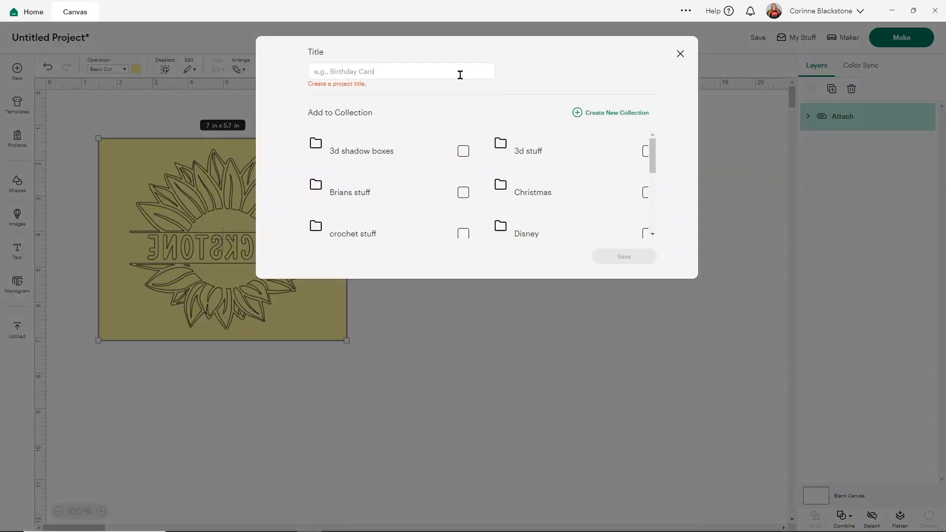
pyautogui.write('baking dish ')
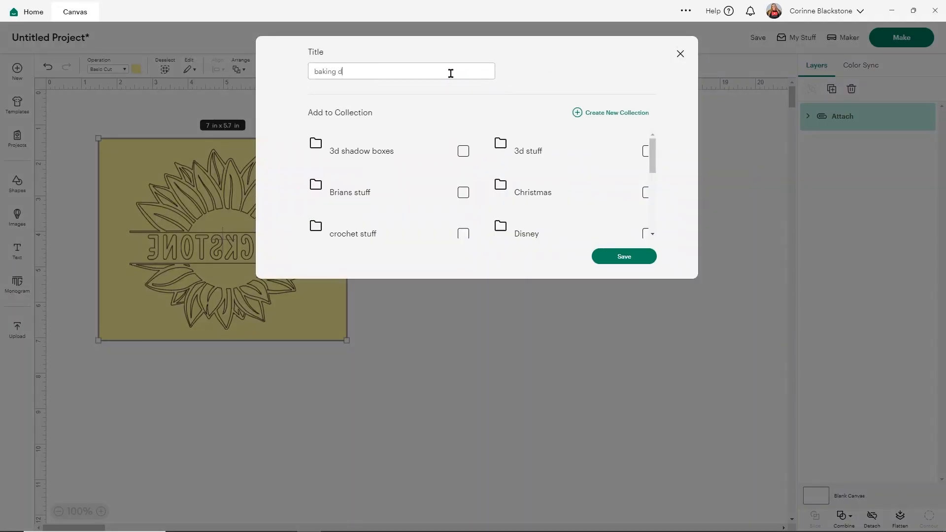
pyautogui.write('etsch')
pyautogui.press('BackSpace')
pyautogui.press('BackSpace')
pyautogui.press('BackSpace')
pyautogui.write('ch')
pyautogui.click(645, 258)
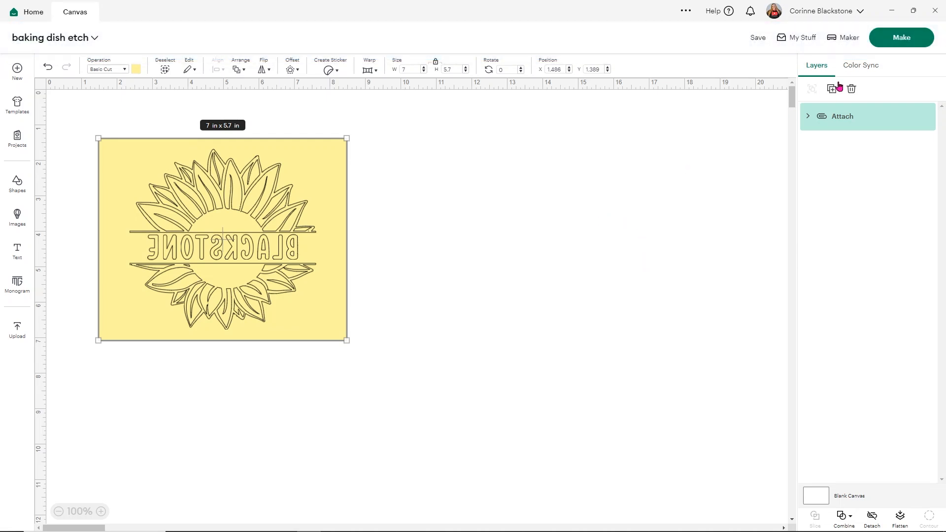
# Send the mirrored stencil to mat preparation and deselect it on the mat preview
pyautogui.click(902, 38)
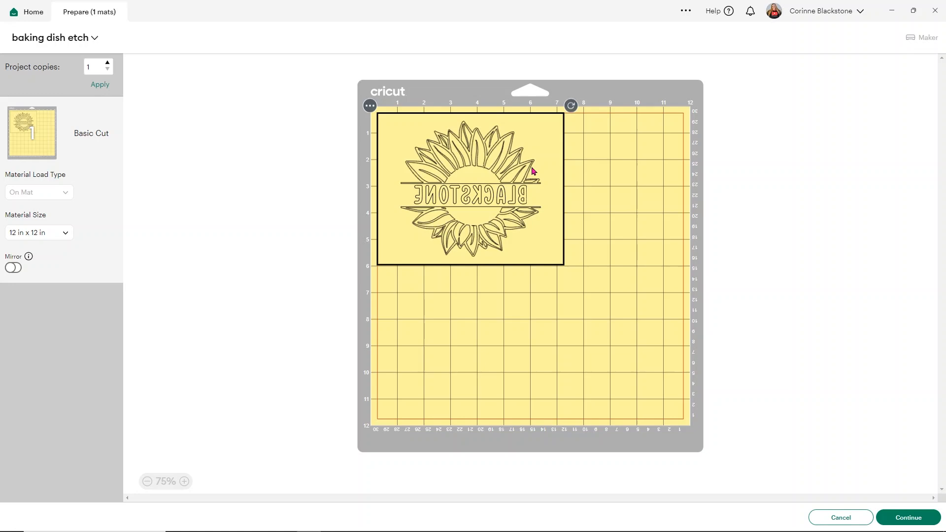
pyautogui.click(486, 300)
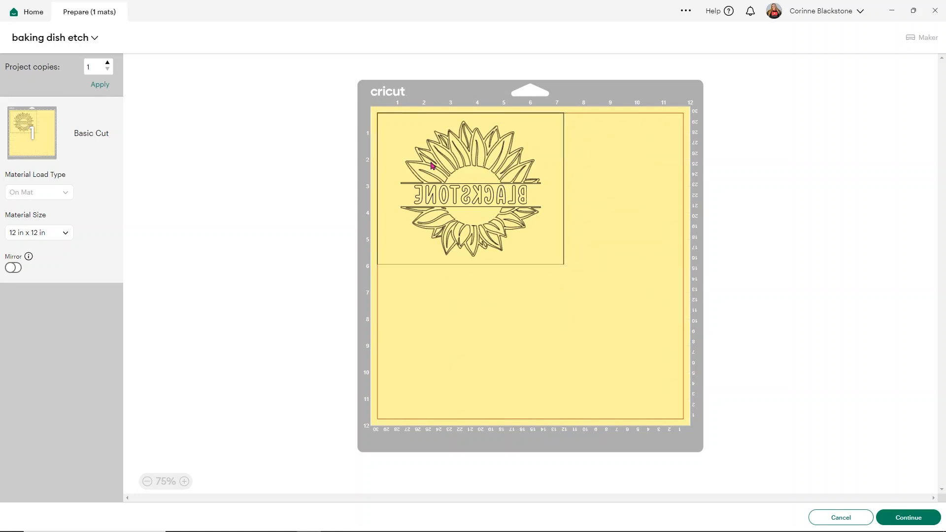